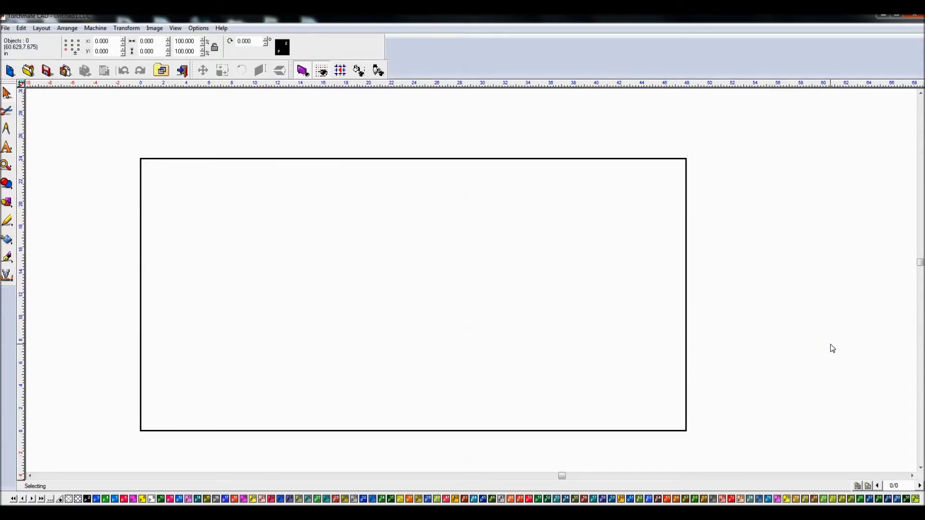
Step: Minimize Torchmate and delete the old backup .reg and ~res-x64.txt from the desktop
left_click(737, 340)
left_click(882, 18)
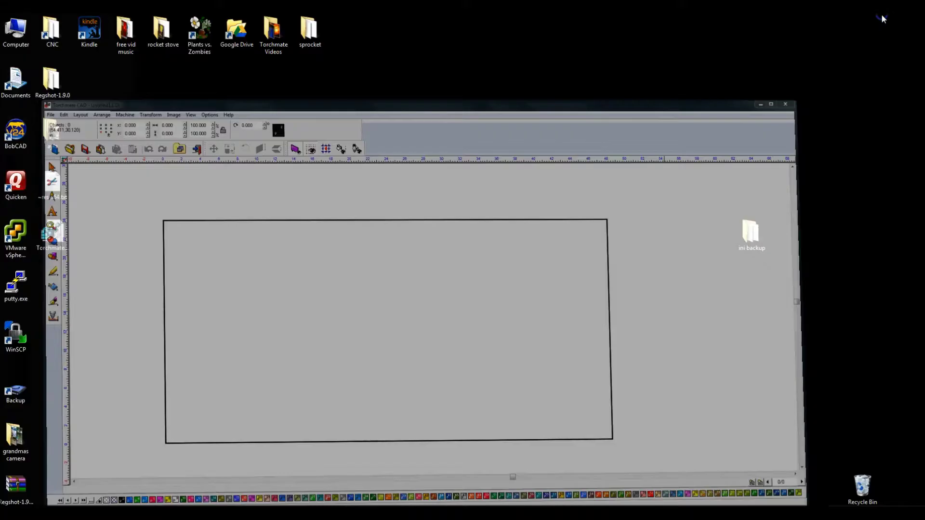
left_click(63, 236)
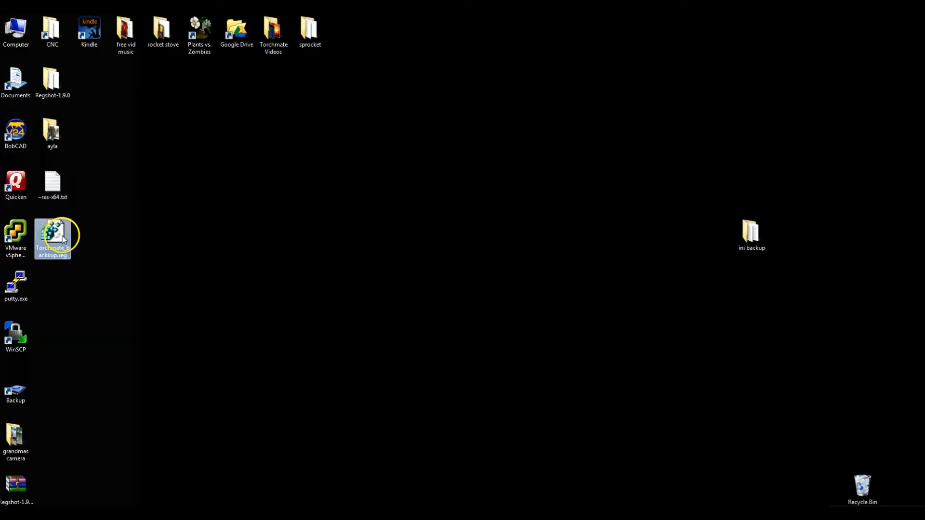
key("Delete")
left_click(52, 182)
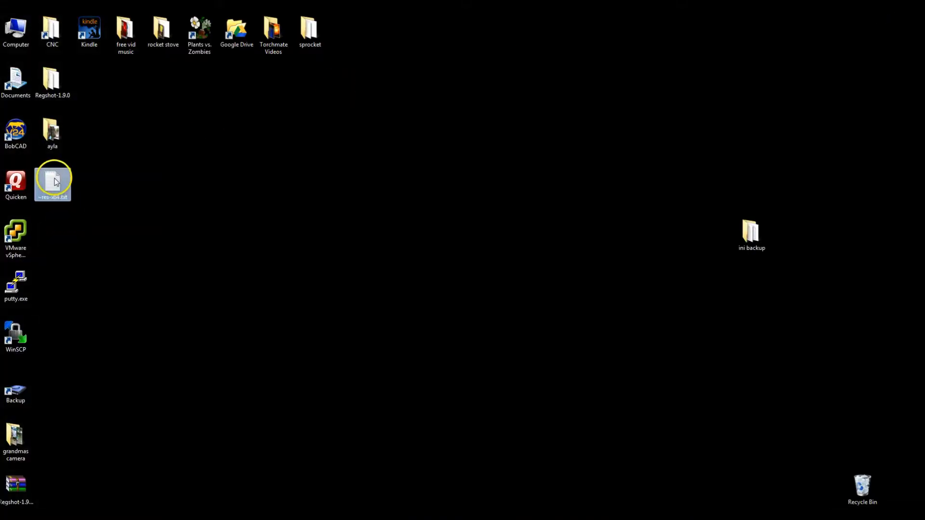
key("Delete")
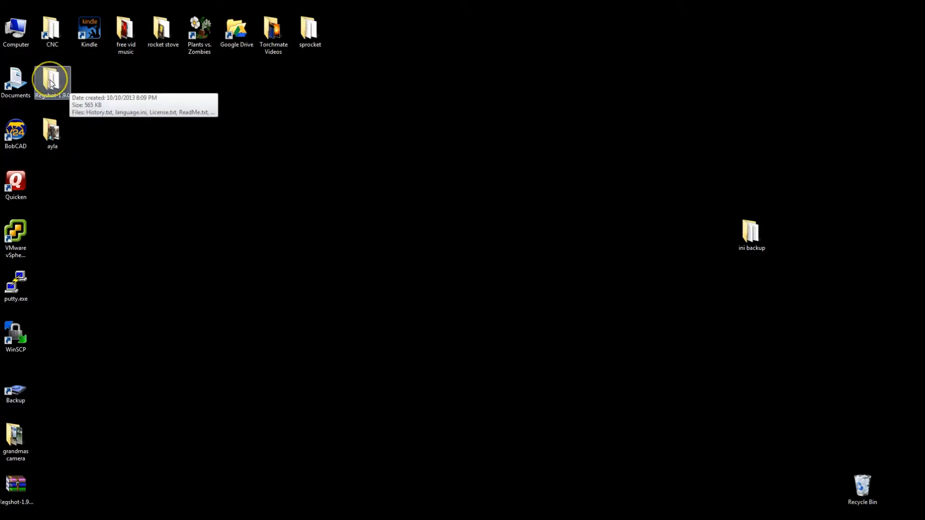
Step: Launch Regshot-x64-ANSI and take the first registry shot (157,124 keys, 191,779 values)
double_click(52, 81)
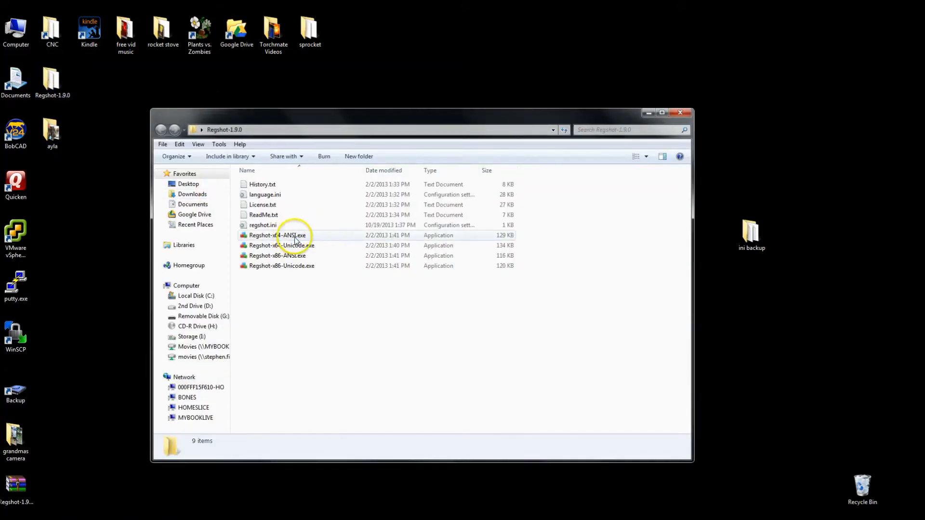
double_click(293, 239)
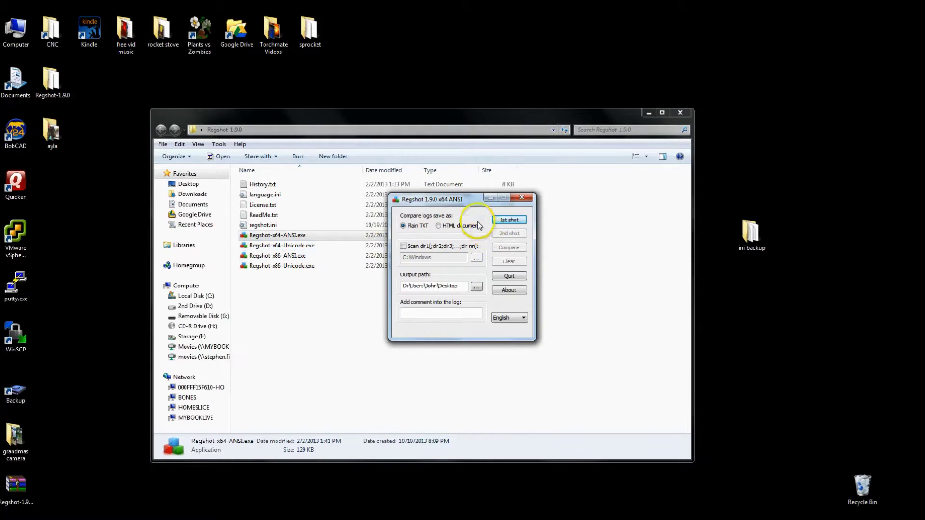
left_click_drag(471, 202, 471, 164)
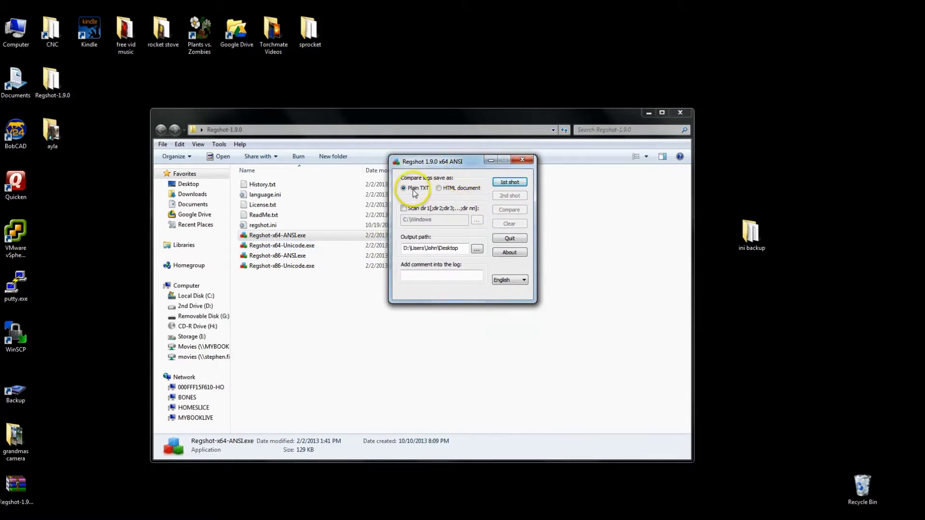
left_click(503, 186)
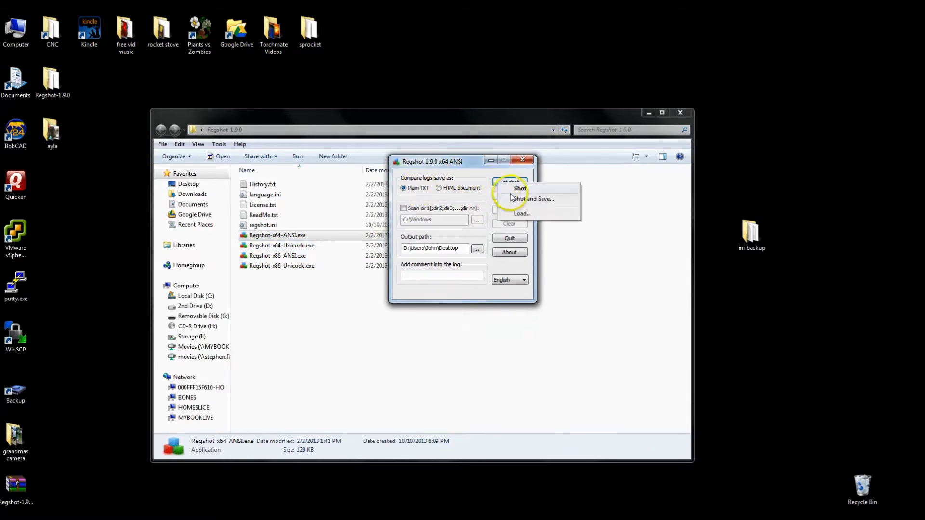
left_click(542, 186)
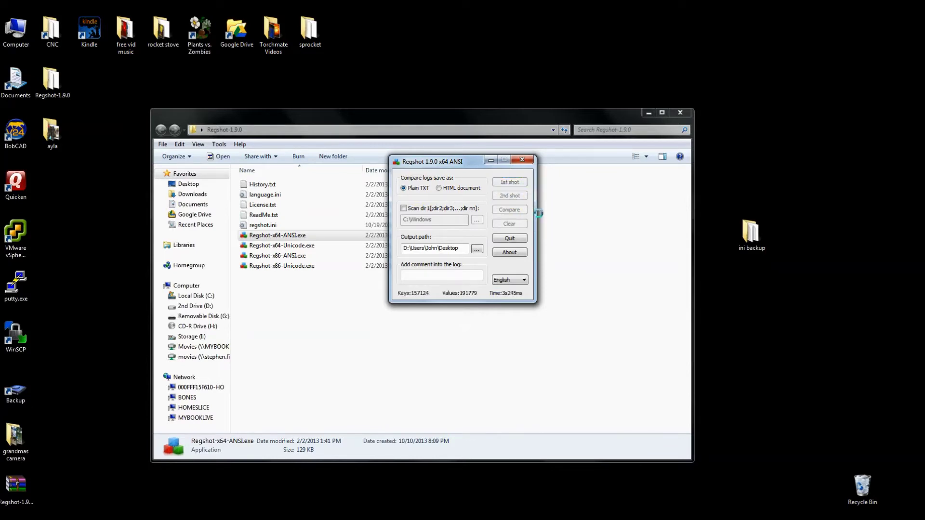
double_click(19, 40)
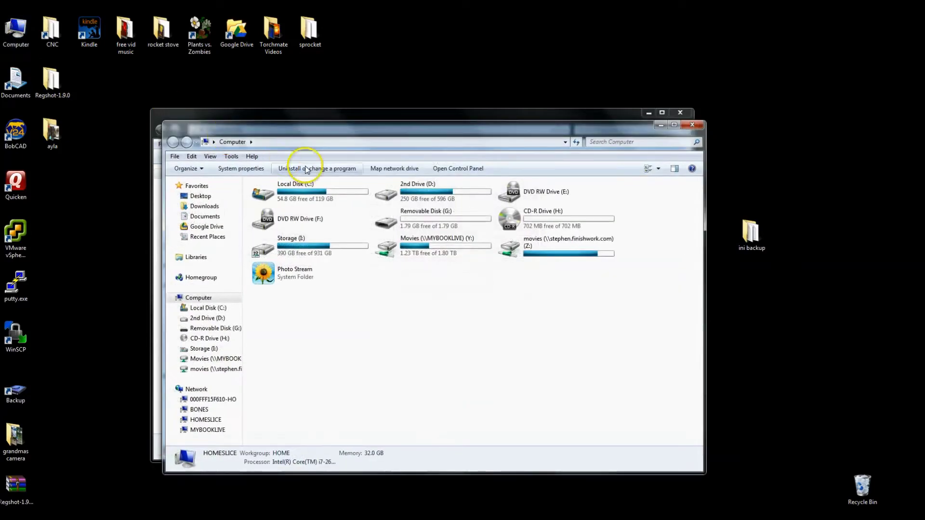
Step: Search C:\Torchmate CAD for .ini, listing 75 files including FONTMGR.INI and Torchmat.INI
double_click(311, 200)
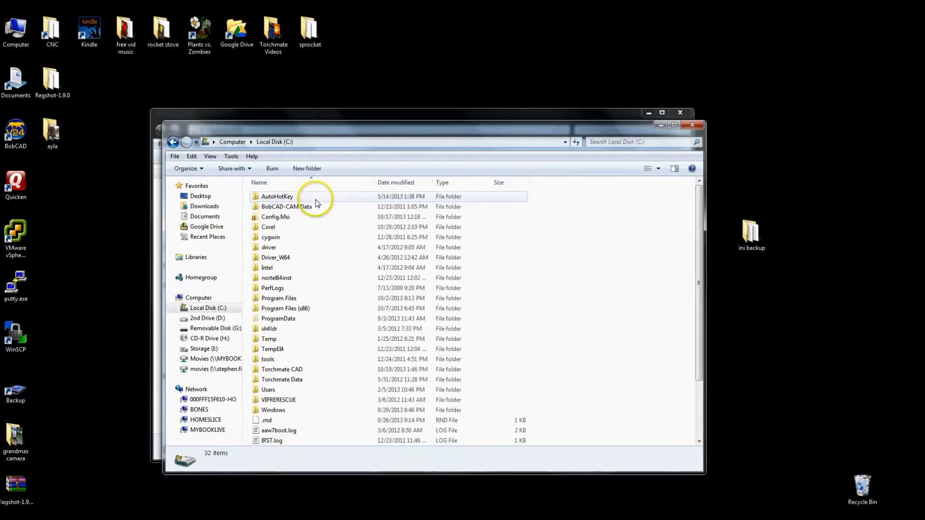
double_click(283, 370)
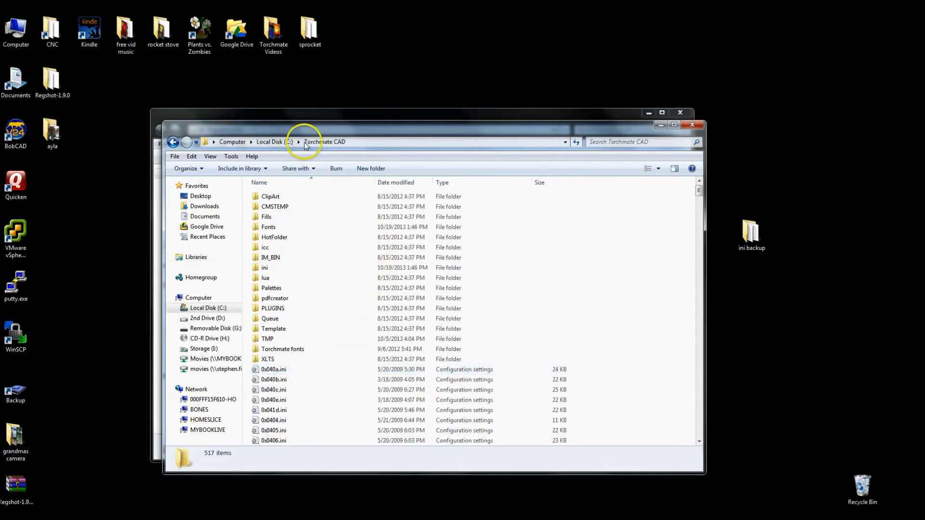
left_click(371, 143)
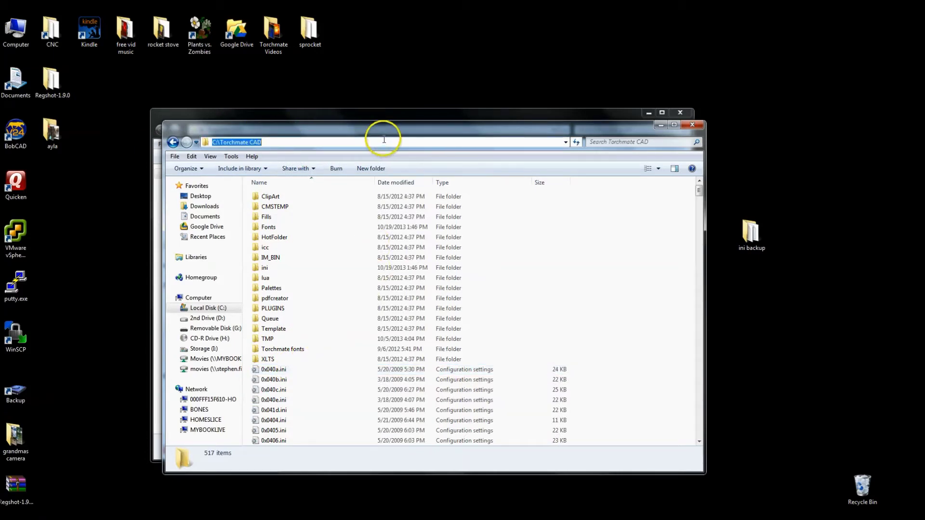
left_click(294, 380)
scroll(314, 359, "down", 8)
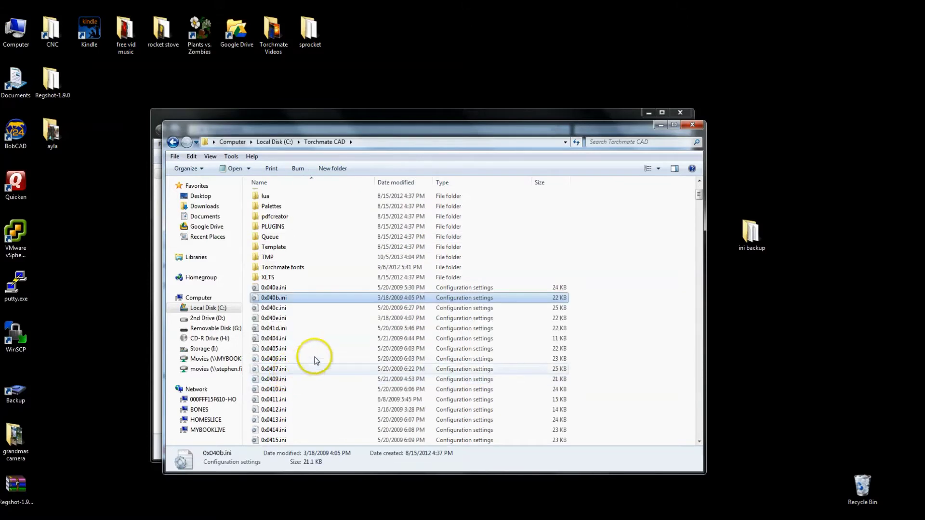
left_click(630, 142)
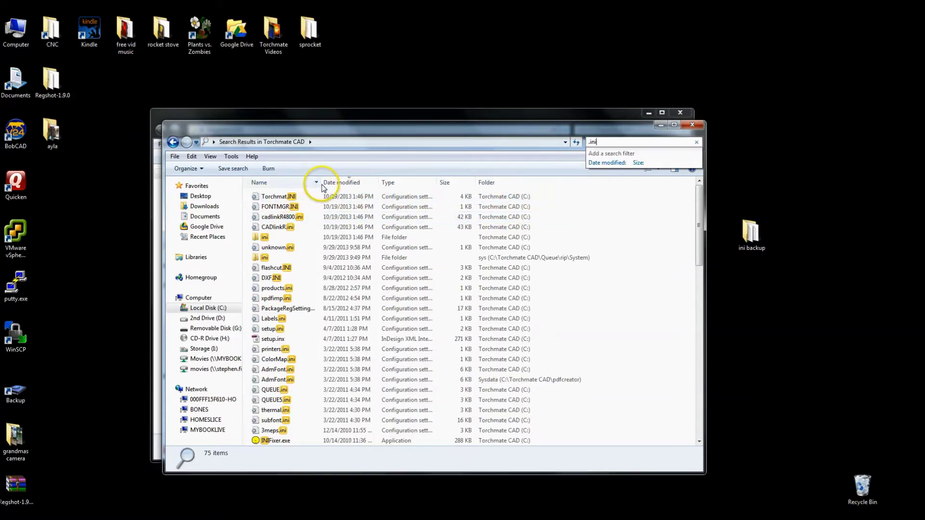
right_click(278, 207)
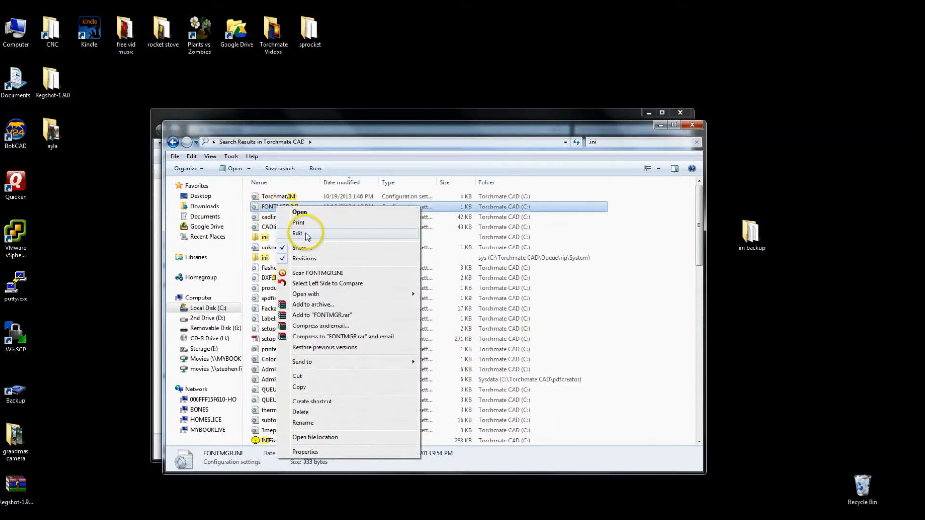
left_click(297, 234)
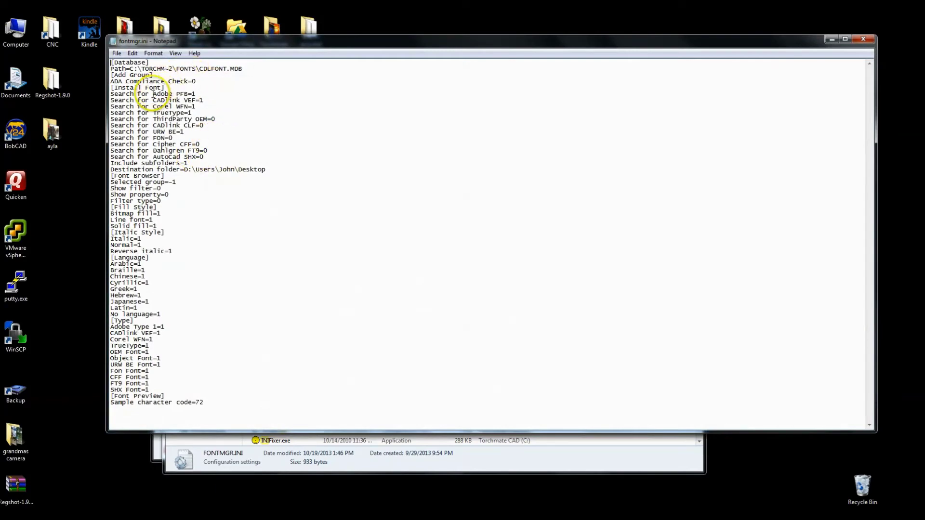
left_click_drag(137, 94, 314, 273)
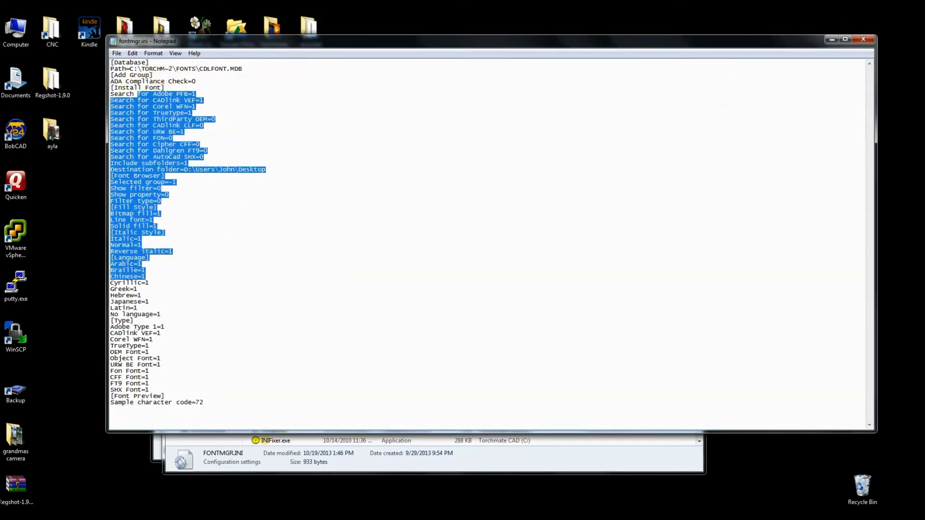
left_click(863, 39)
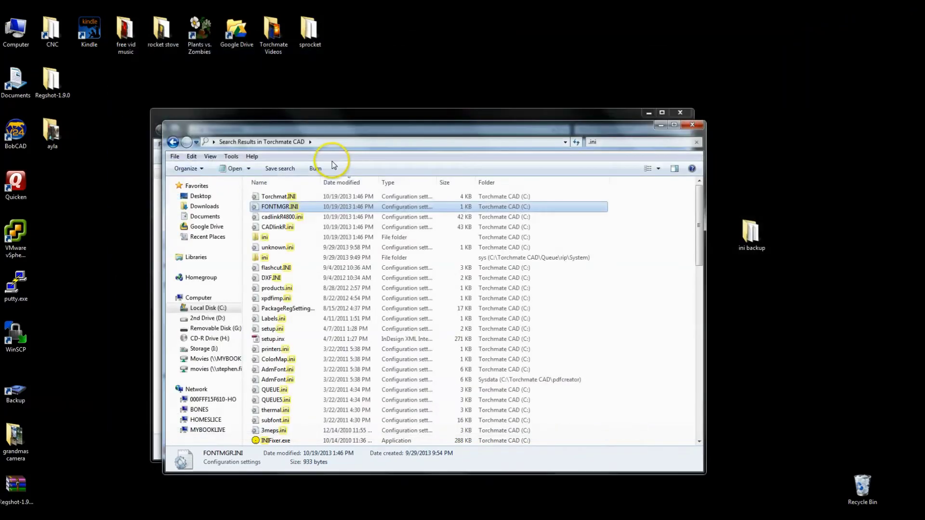
right_click(307, 230)
left_click(315, 243)
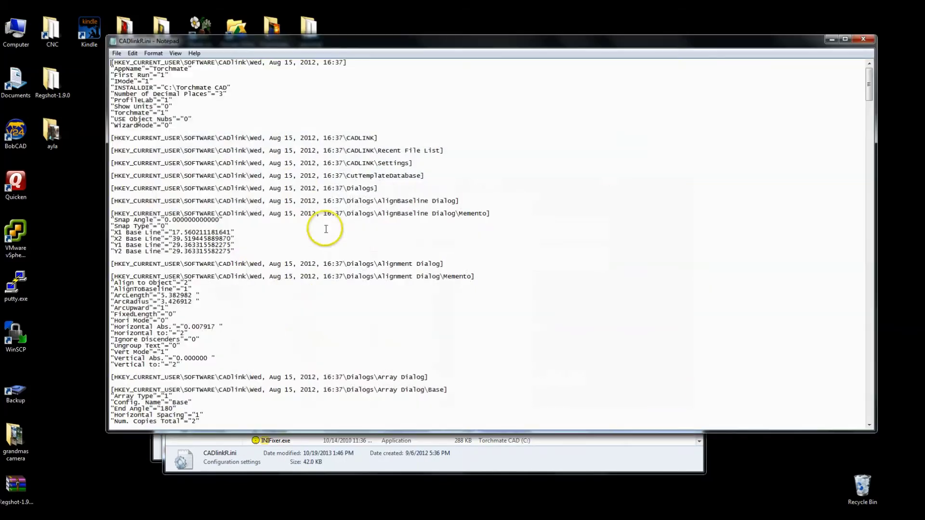
left_click_drag(405, 212, 200, 200)
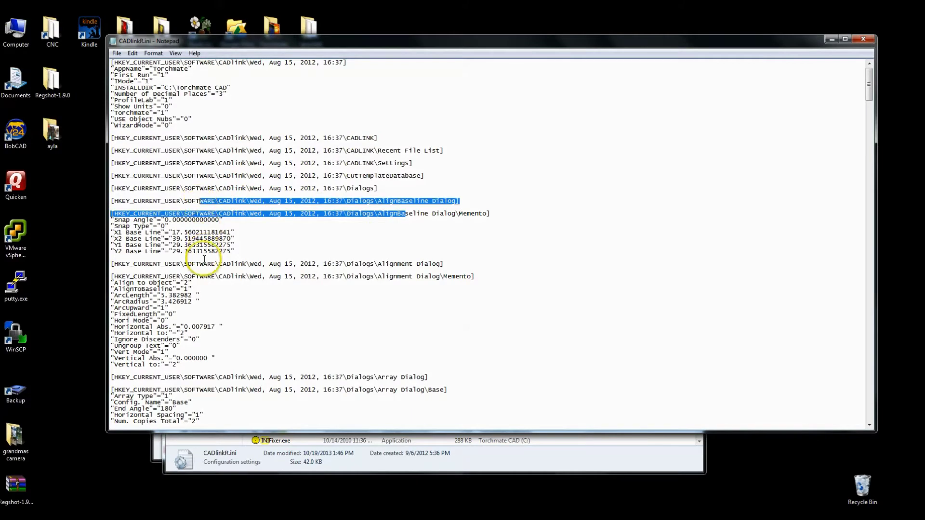
left_click_drag(204, 260, 166, 213)
left_click_drag(306, 273, 231, 260)
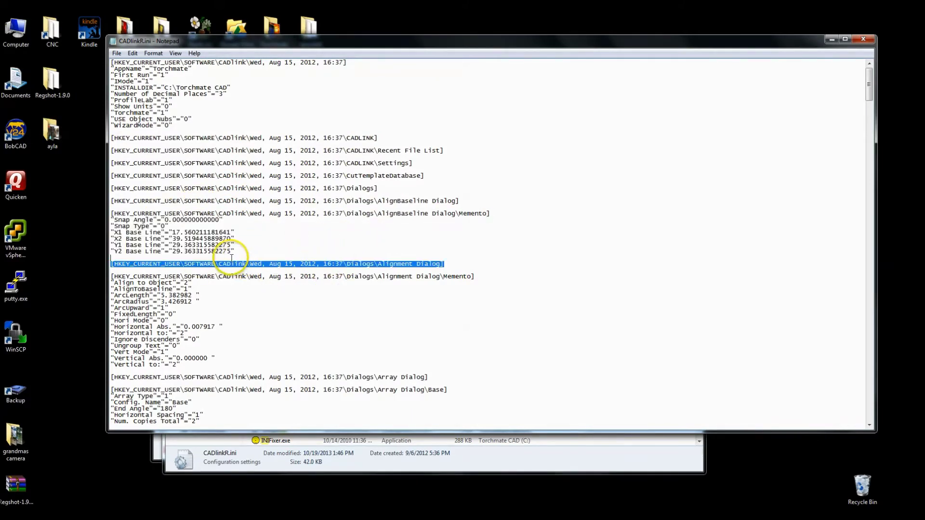
scroll(231, 259, "down", 15)
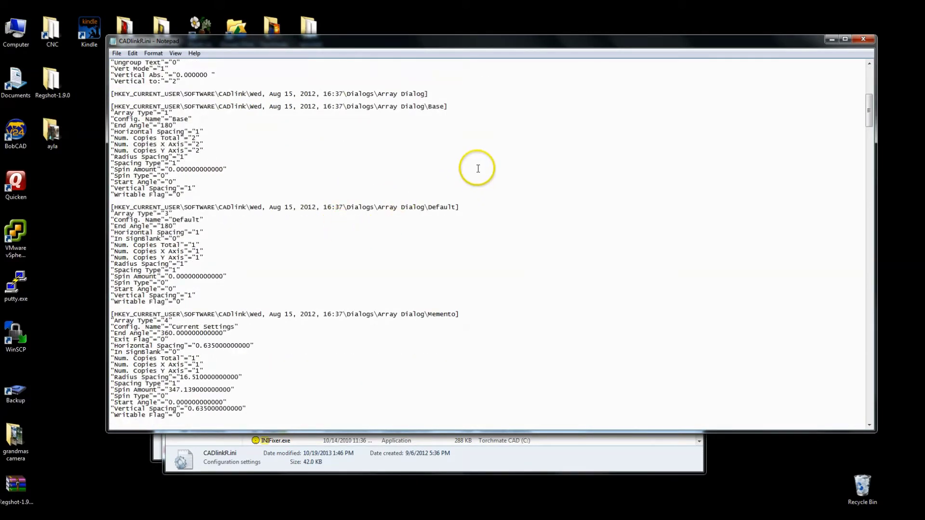
left_click(331, 309)
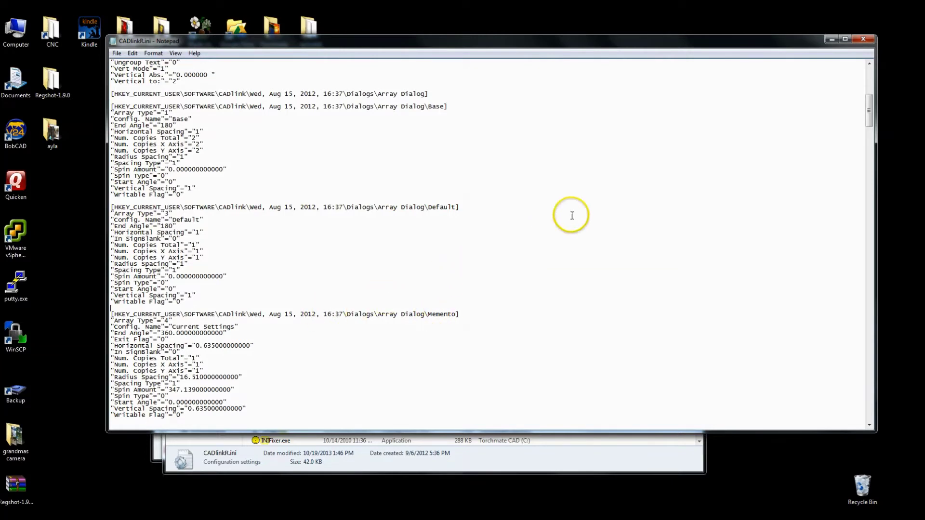
left_click_drag(239, 396, 153, 314)
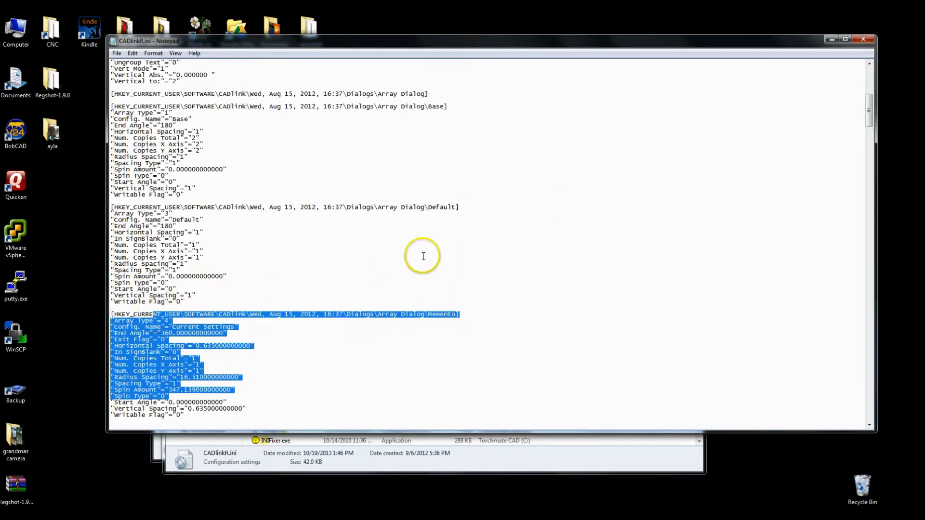
left_click(863, 38)
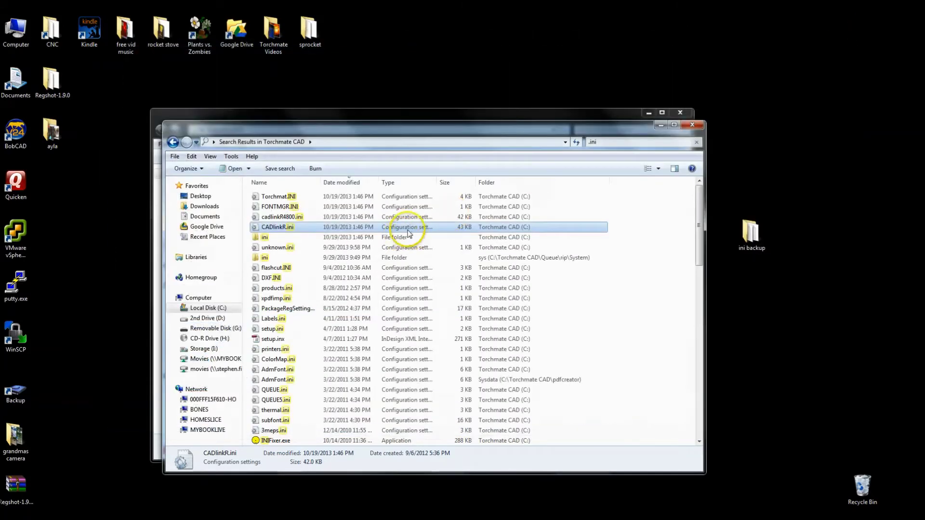
Step: Paste all .ini search results into the desktop ini backup folder, resolving conflicts and merging
left_click(310, 229)
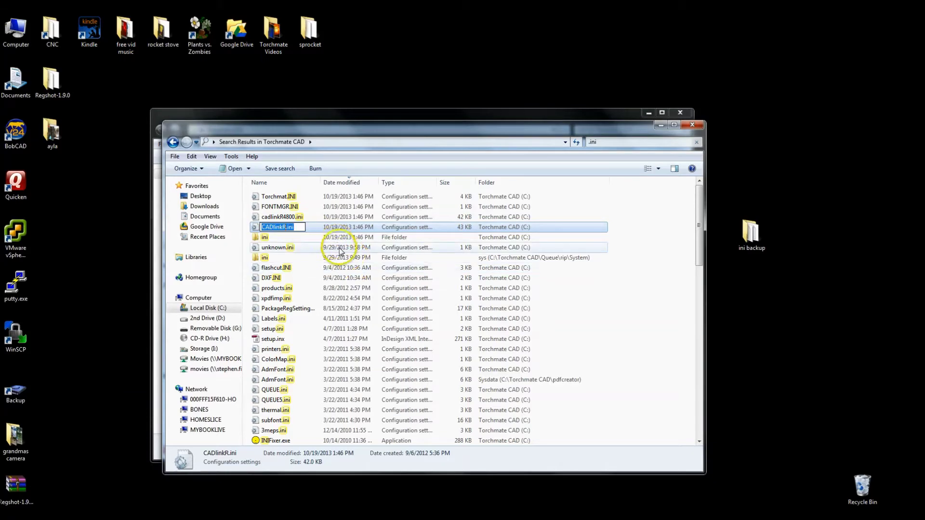
left_click(370, 268)
key("ctrl+a")
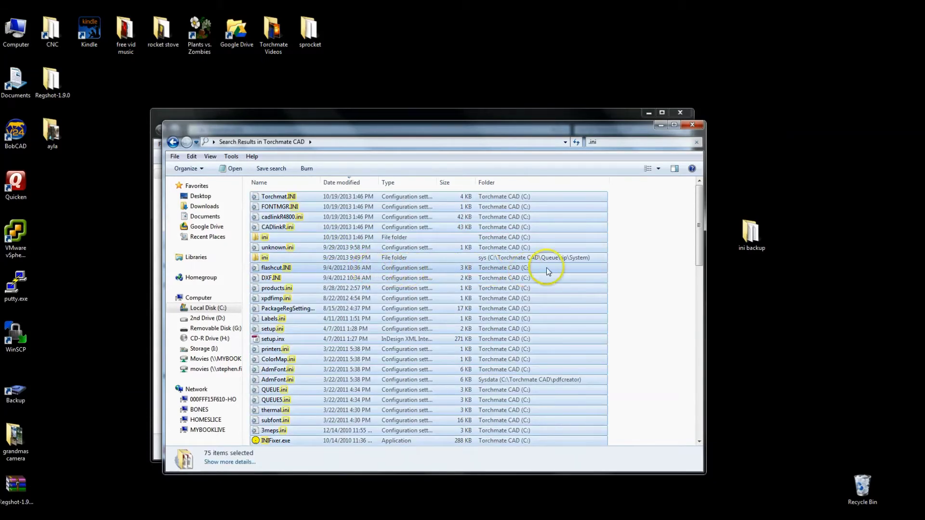
left_click(750, 232)
double_click(750, 232)
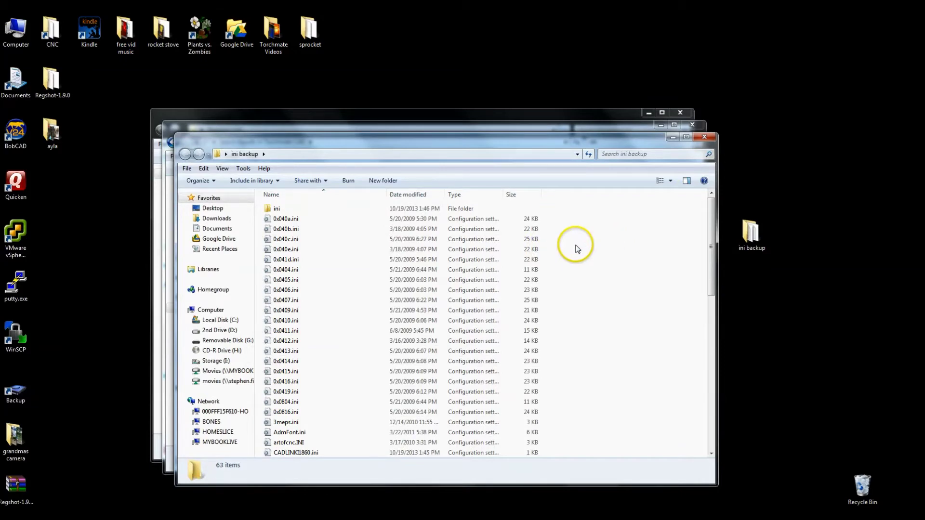
key("ctrl+v")
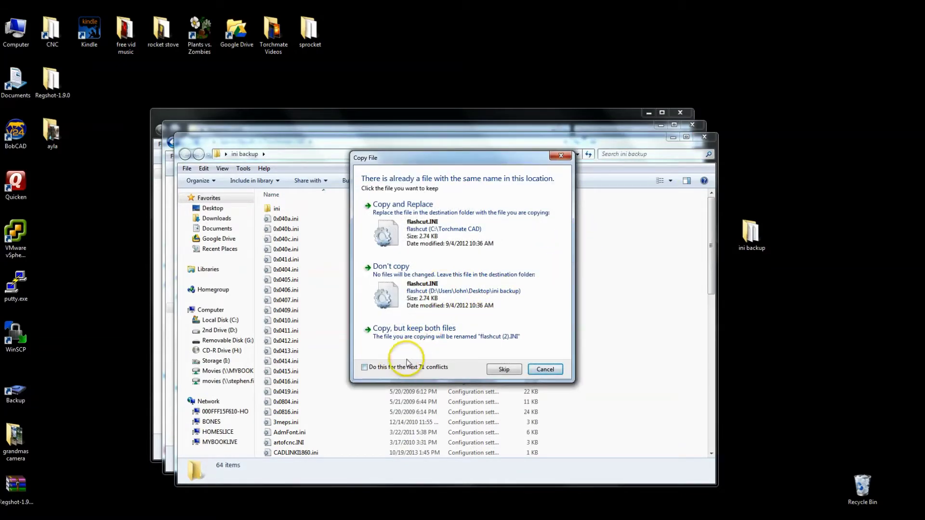
left_click(419, 220)
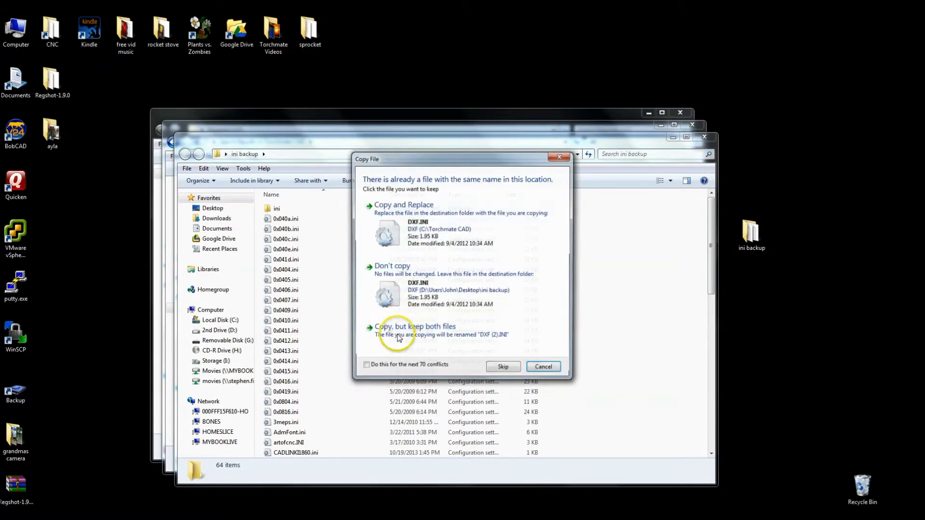
left_click(381, 233)
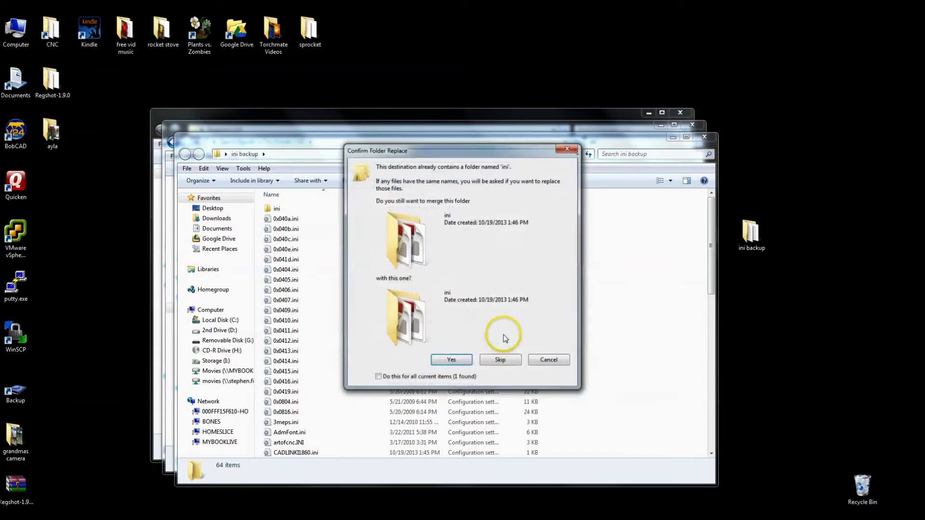
left_click(464, 360)
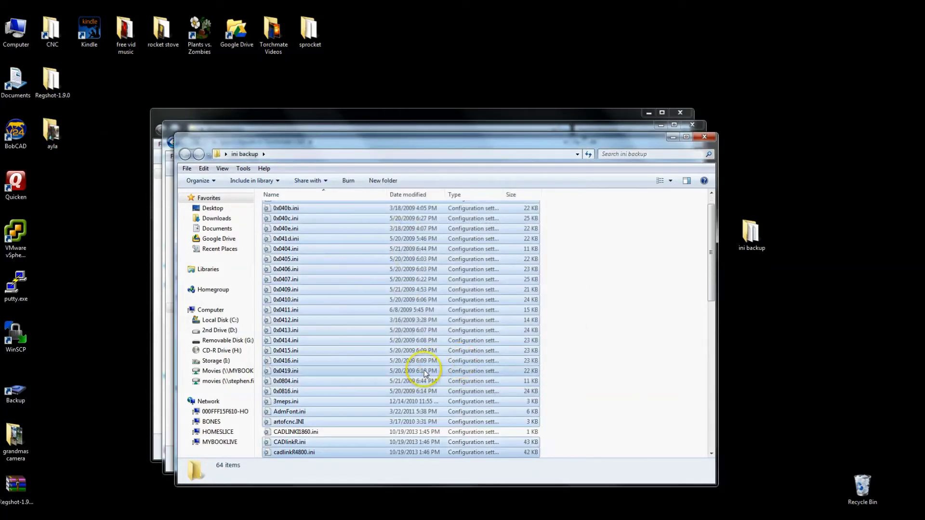
Step: Close the ini backup folder and Torchmate CAD search results windows
left_click(704, 136)
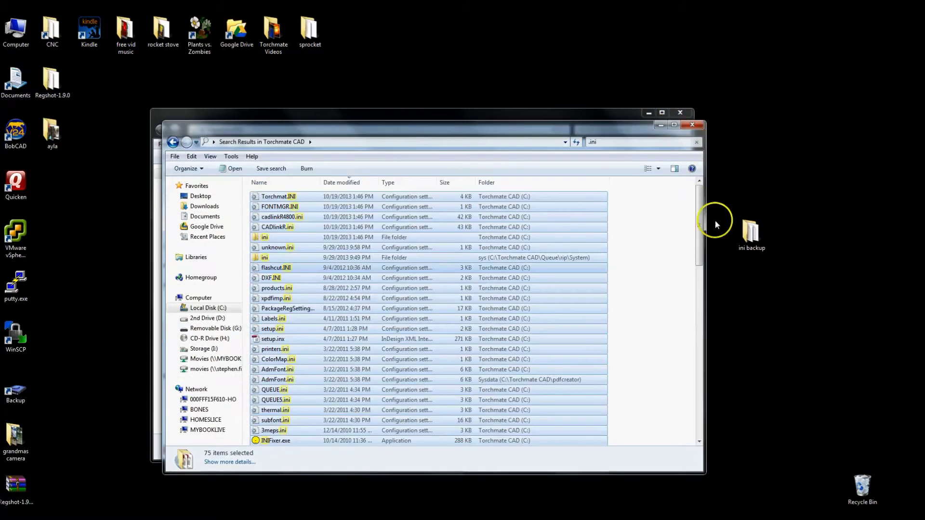
left_click(760, 235)
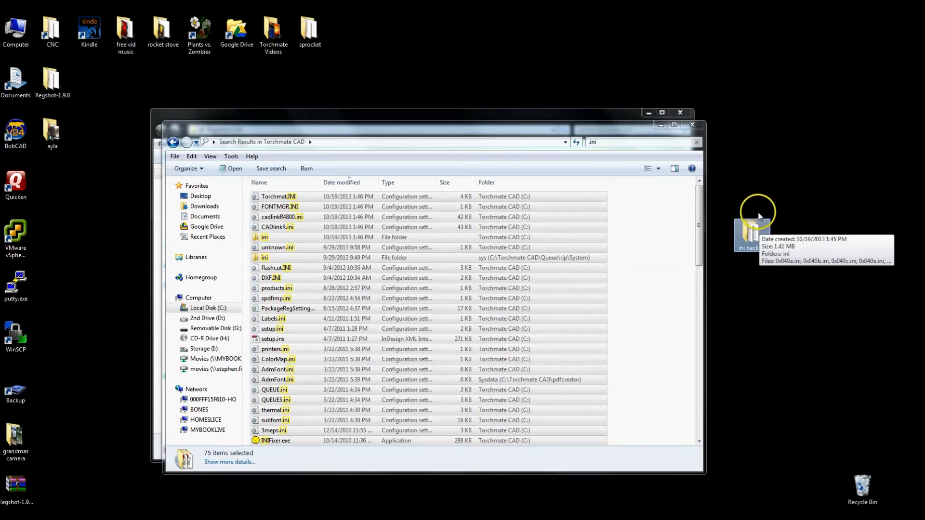
left_click(757, 230)
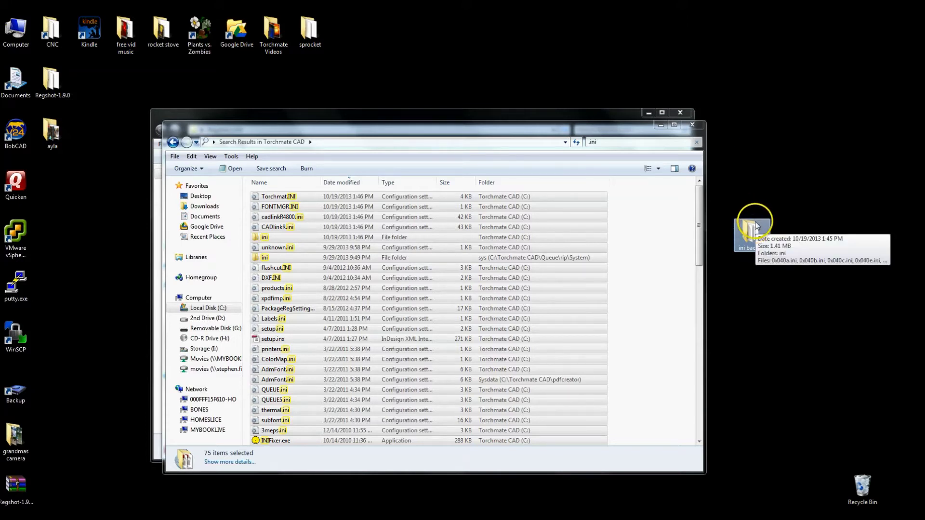
left_click(692, 124)
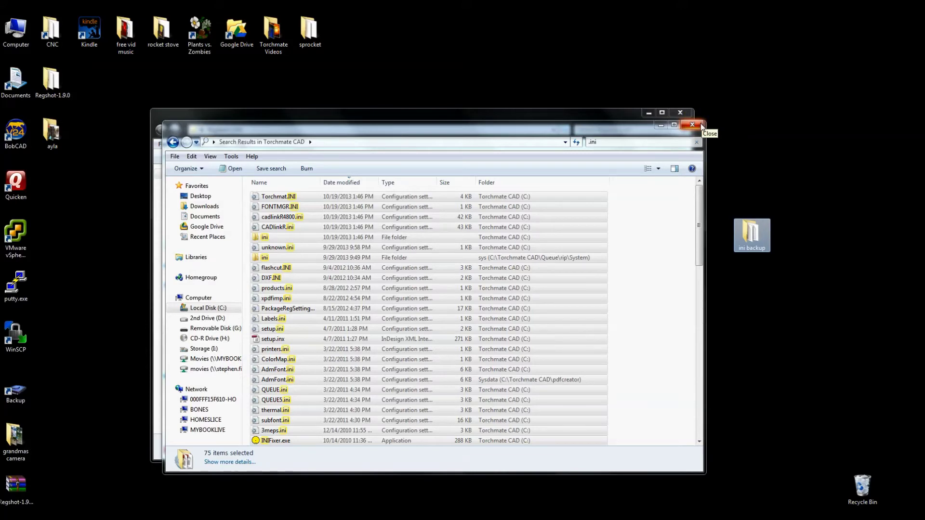
left_click(620, 166)
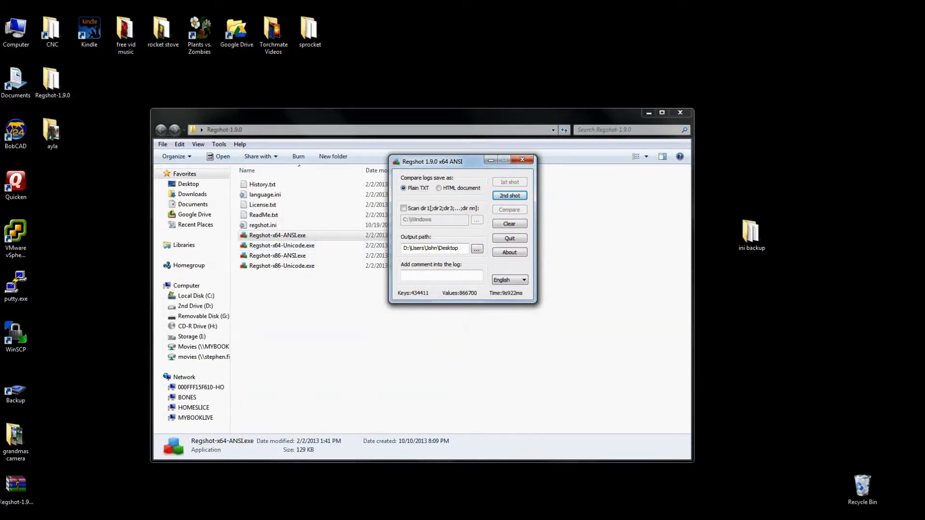
Step: Set the Torchmate material size to 48 × 48 inches
left_click(320, 472)
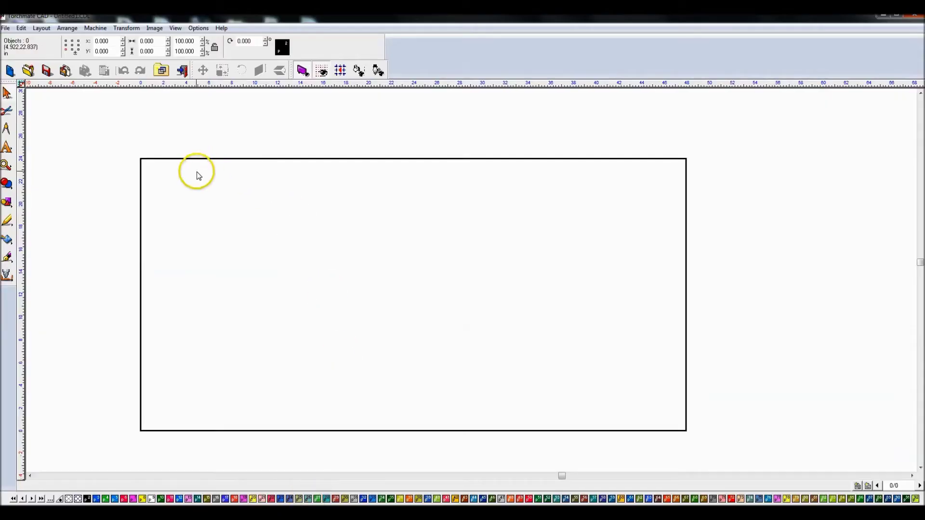
left_click(22, 28)
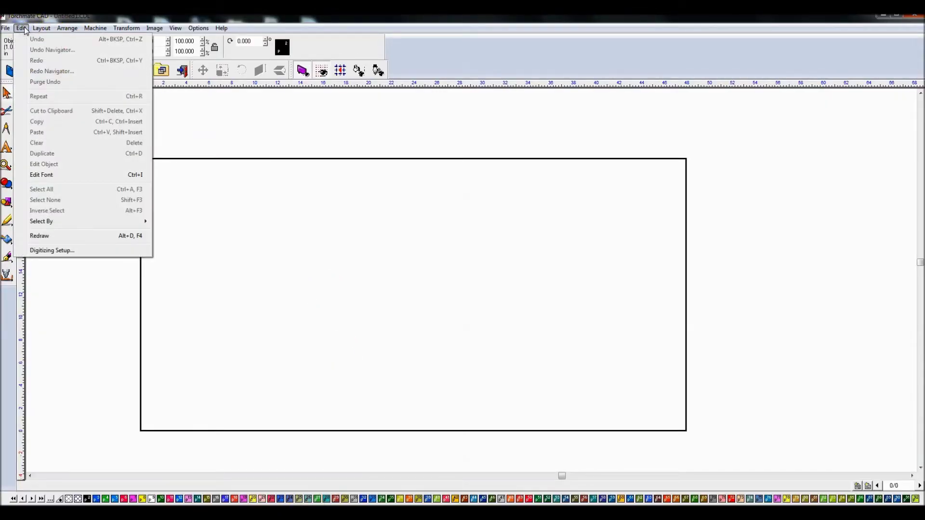
left_click(24, 30)
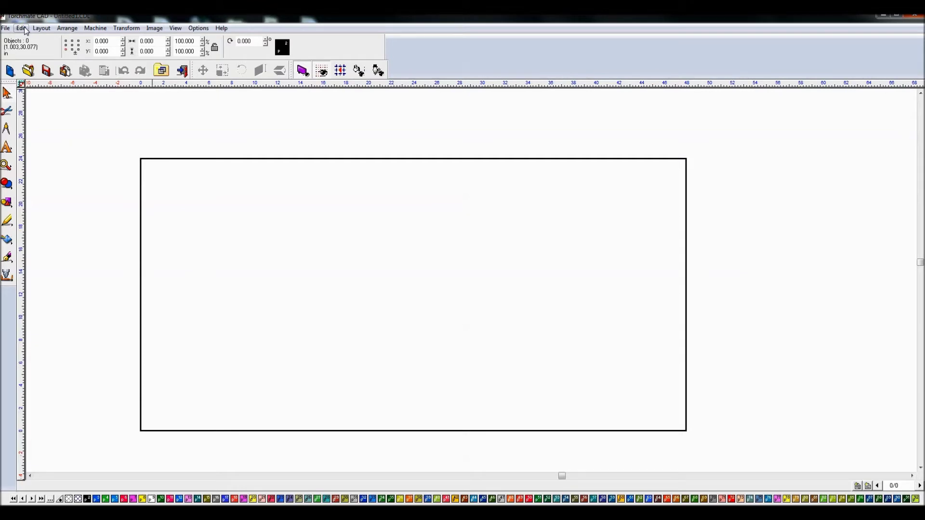
left_click(21, 28)
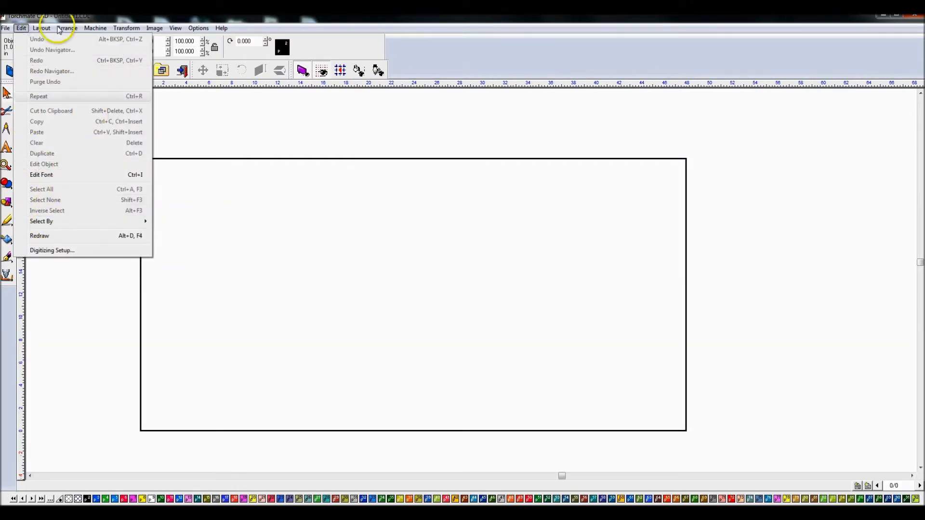
left_click(41, 28)
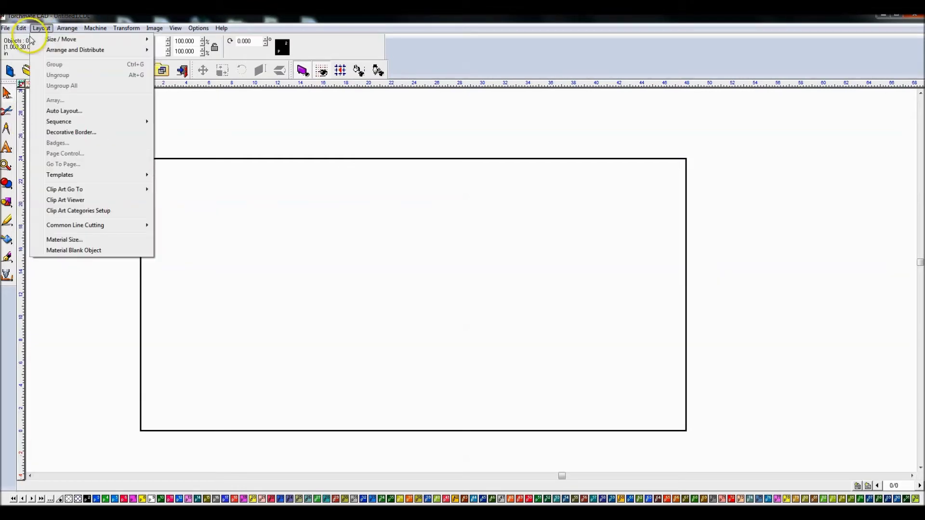
left_click(77, 240)
left_click(176, 273)
double_click(182, 273)
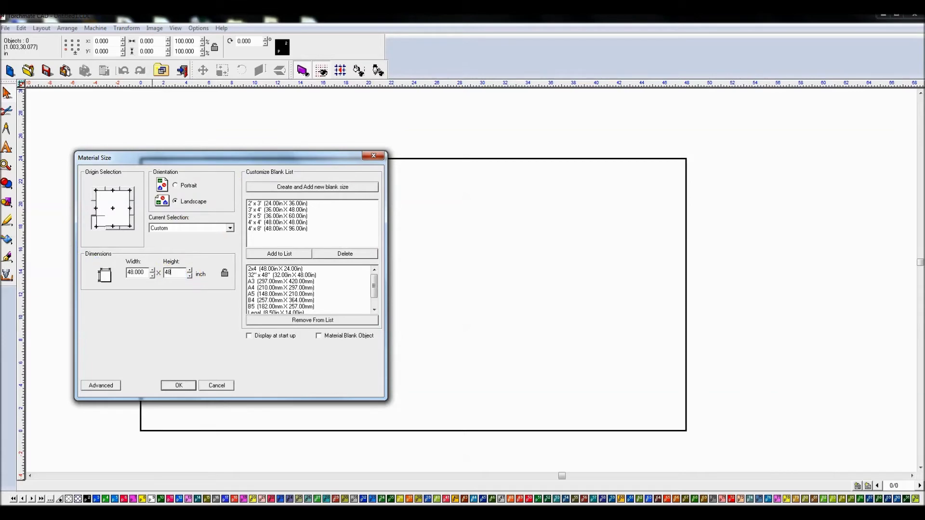
left_click(178, 385)
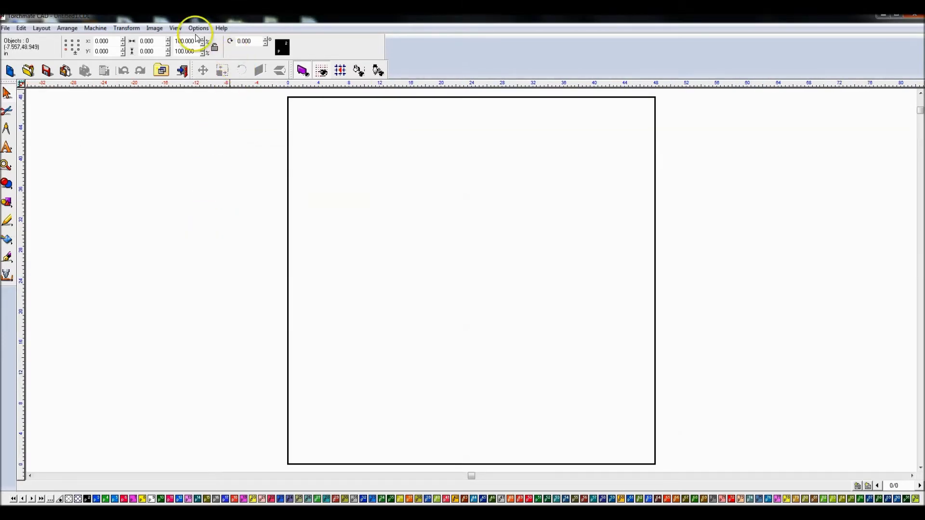
Step: Turn off Use large icons in the toolbar Customize settings
left_click(197, 29)
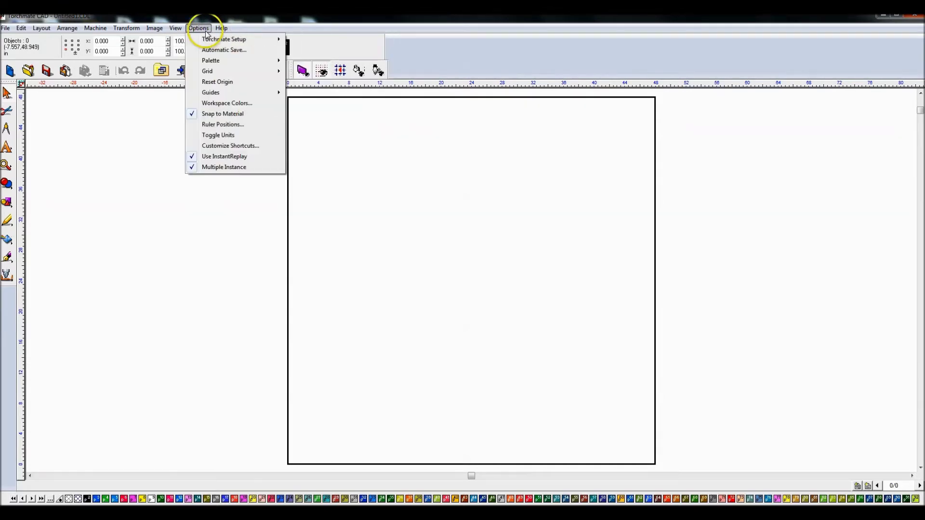
mouse_move(169, 25)
mouse_move(209, 210)
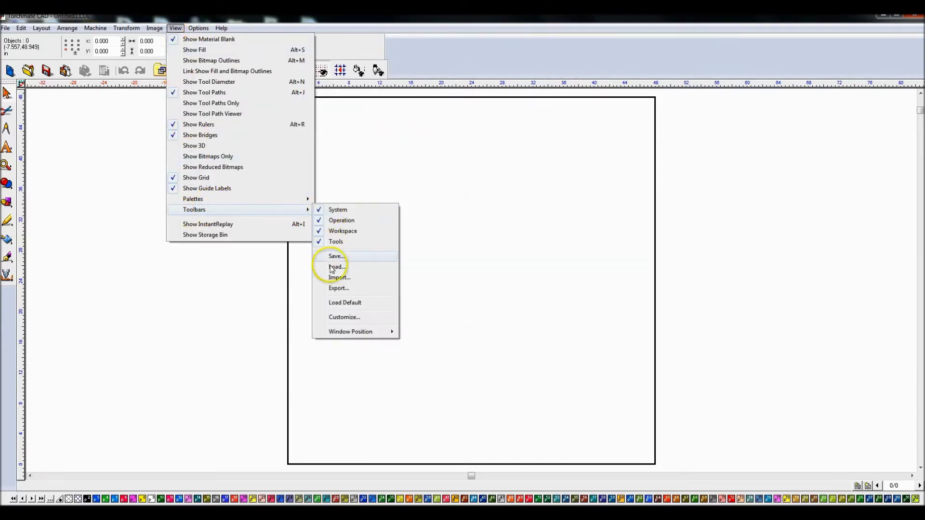
left_click(330, 318)
left_click(403, 317)
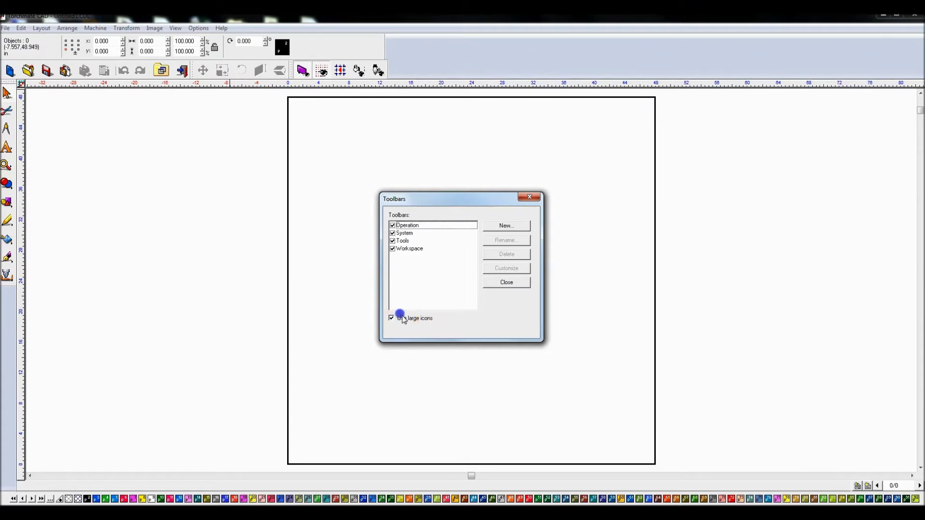
left_click(507, 282)
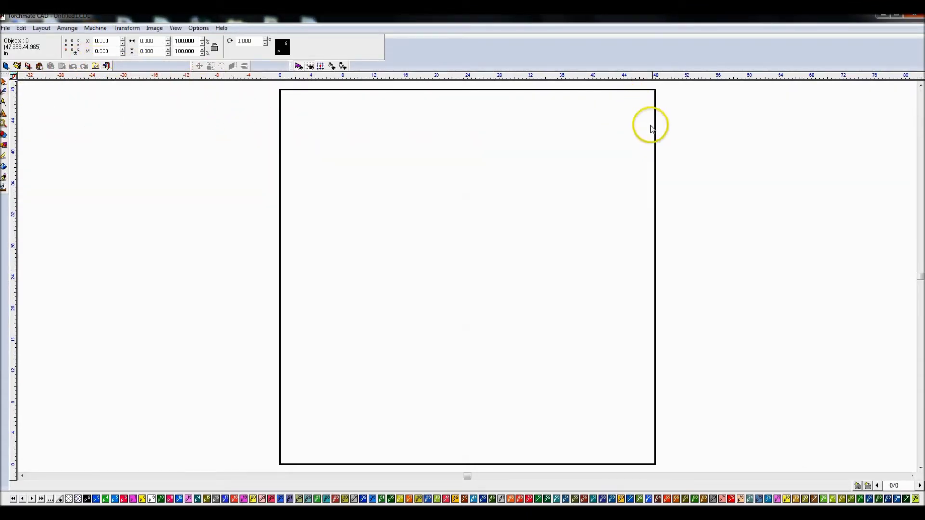
Step: Close Torchmate CAD without saving the drawing
left_click(915, 20)
left_click(471, 291)
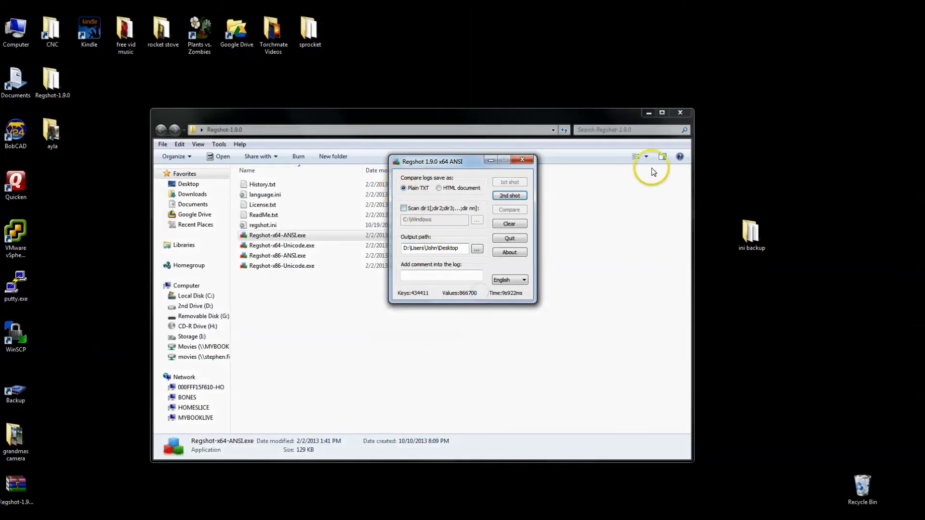
left_click(523, 202)
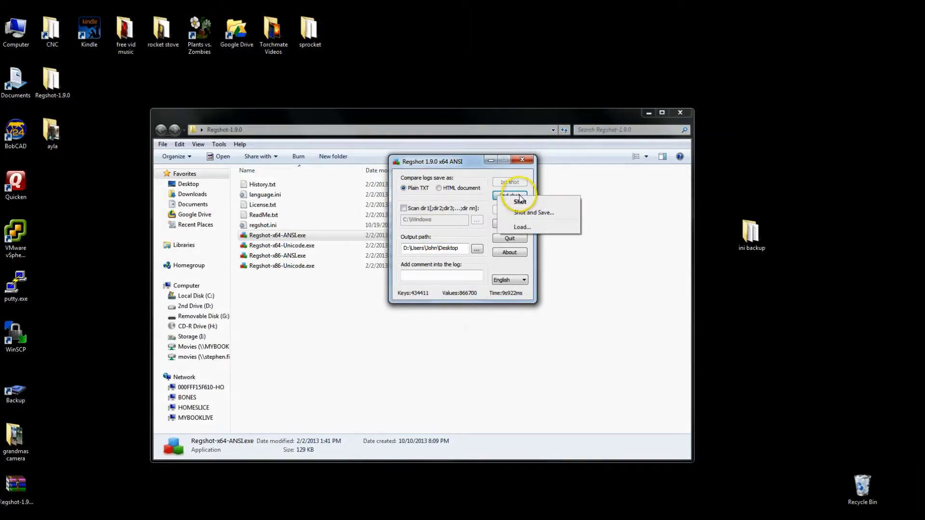
Step: Take Regshot's second shot and compare, producing a log with 75 modified values
left_click(536, 198)
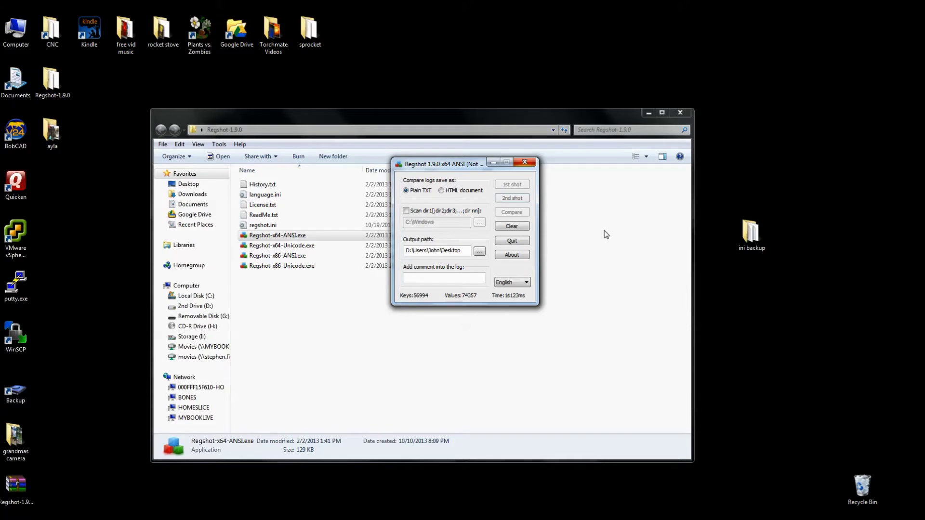
left_click(504, 211)
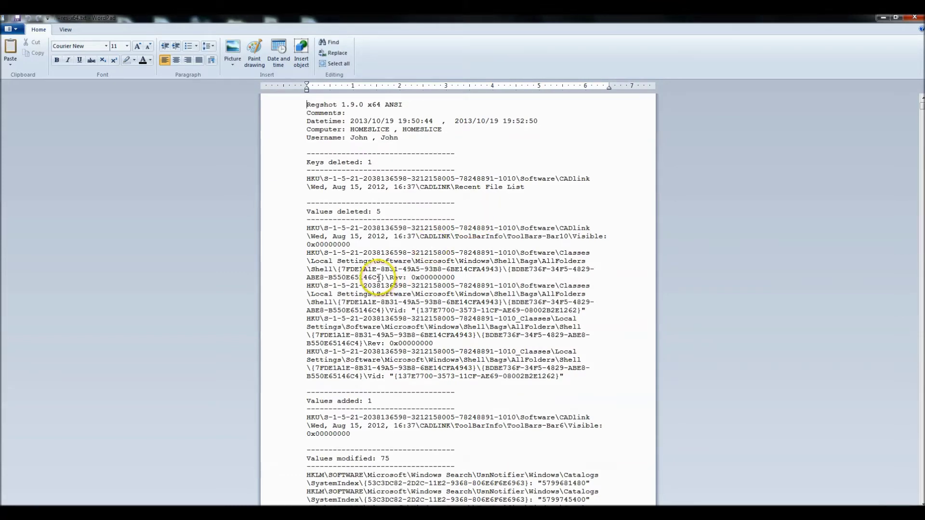
Step: Review the report's CADlink entries, mark the ToolBars-Bar6 key name, and close WordPad
double_click(422, 187)
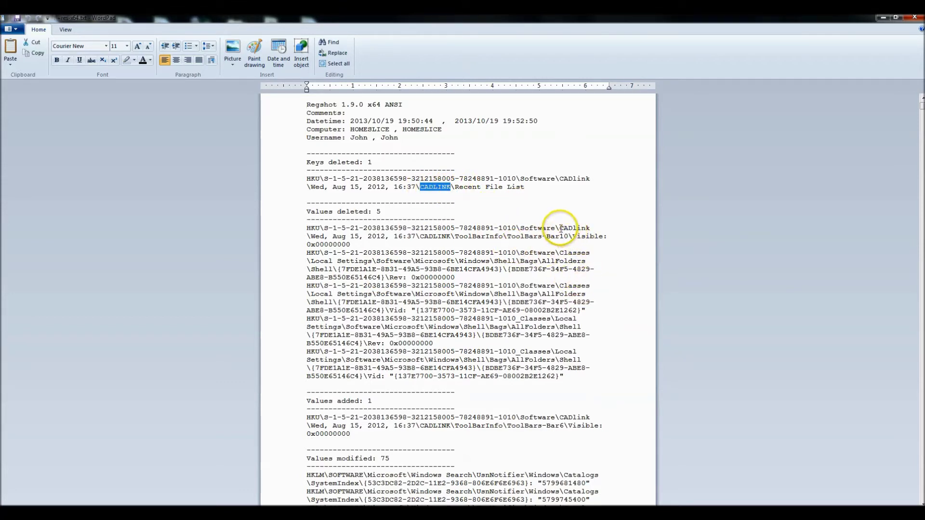
left_click_drag(560, 229, 592, 228)
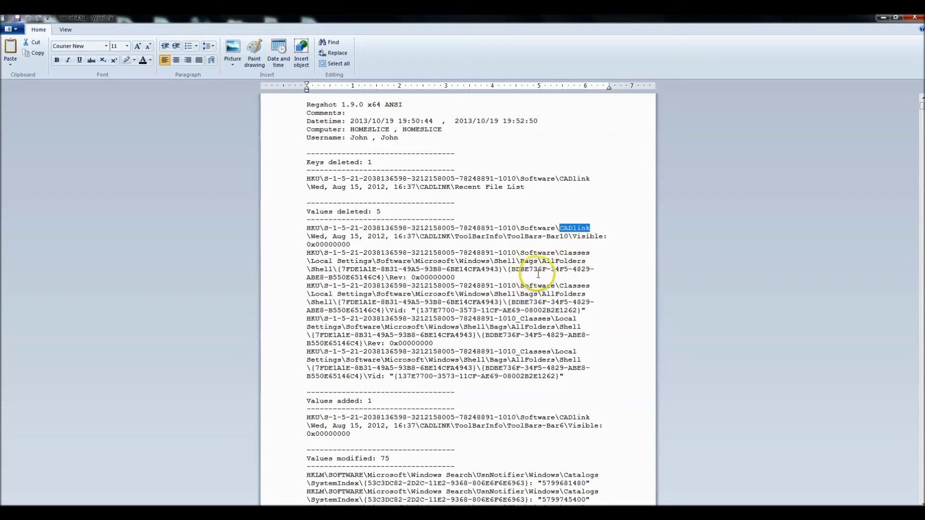
left_click(522, 286)
left_click(557, 294, "shift")
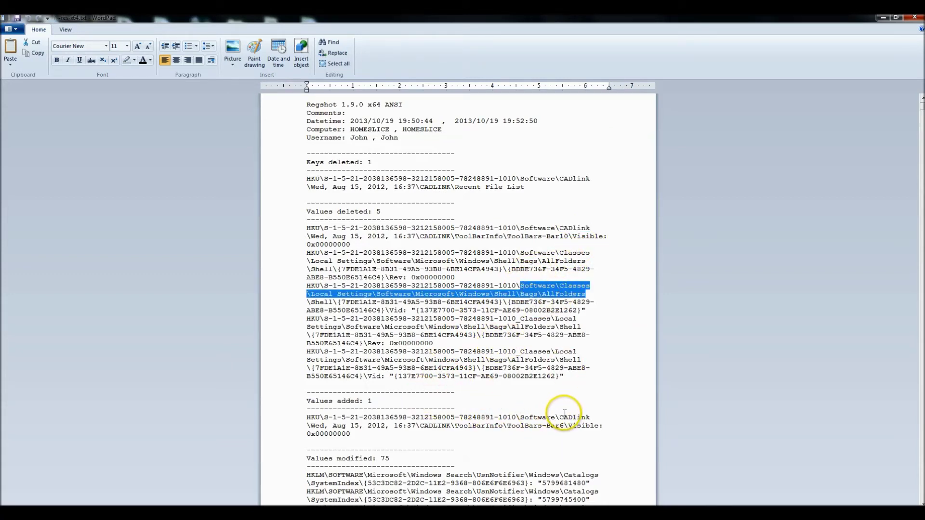
double_click(586, 417)
left_click(572, 419)
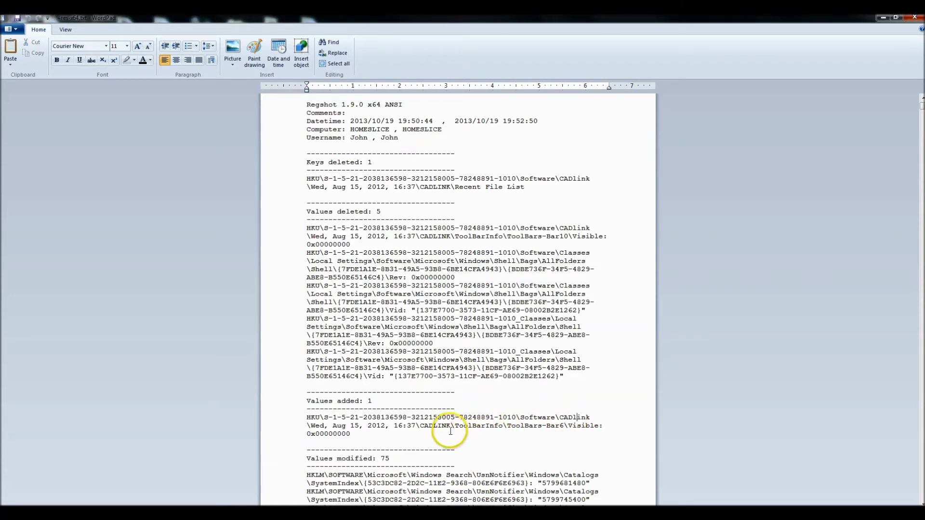
left_click_drag(455, 426, 500, 426)
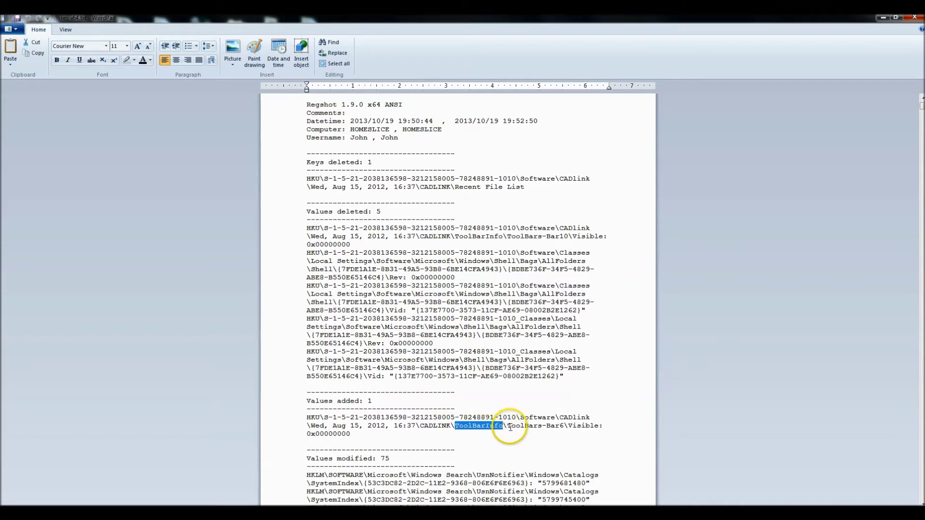
left_click(509, 426)
left_click_drag(508, 426, 561, 428)
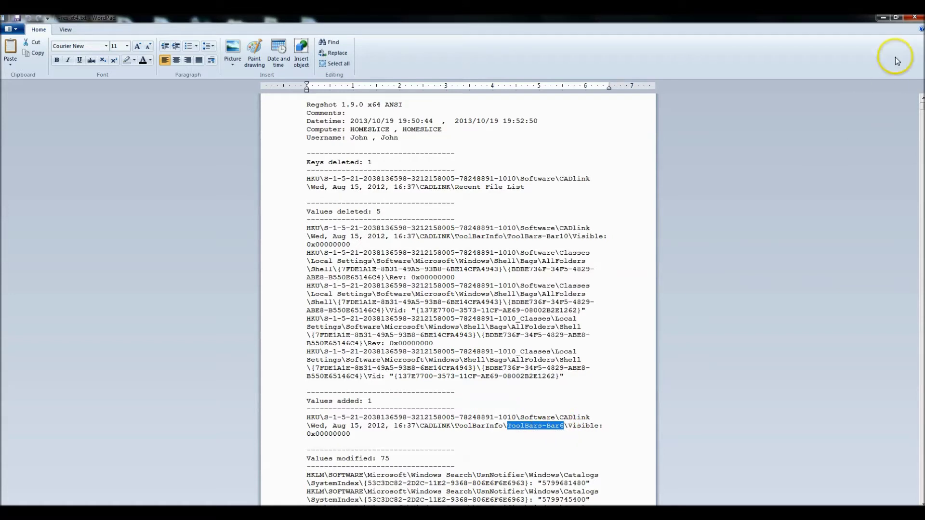
left_click(914, 17)
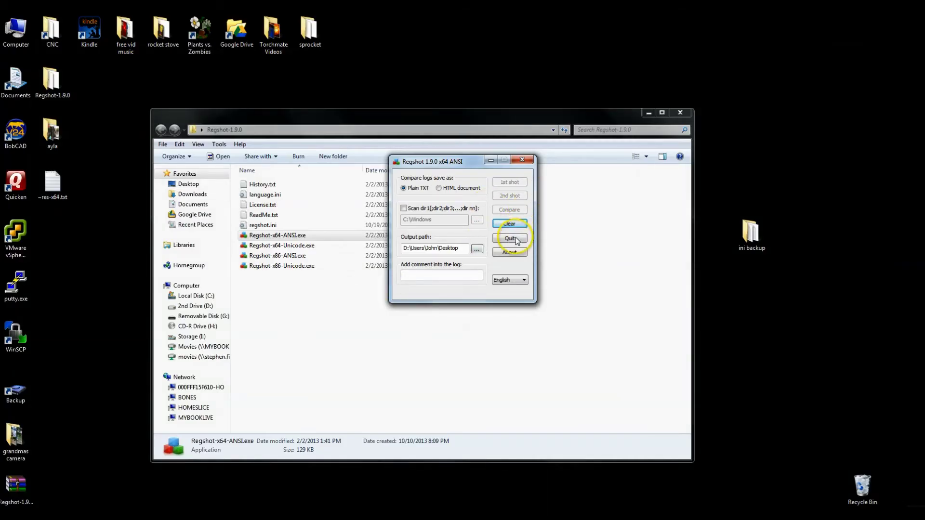
Step: Close Regshot and its folder, then launch regedit from the Start search
left_click(507, 239)
left_click(675, 115)
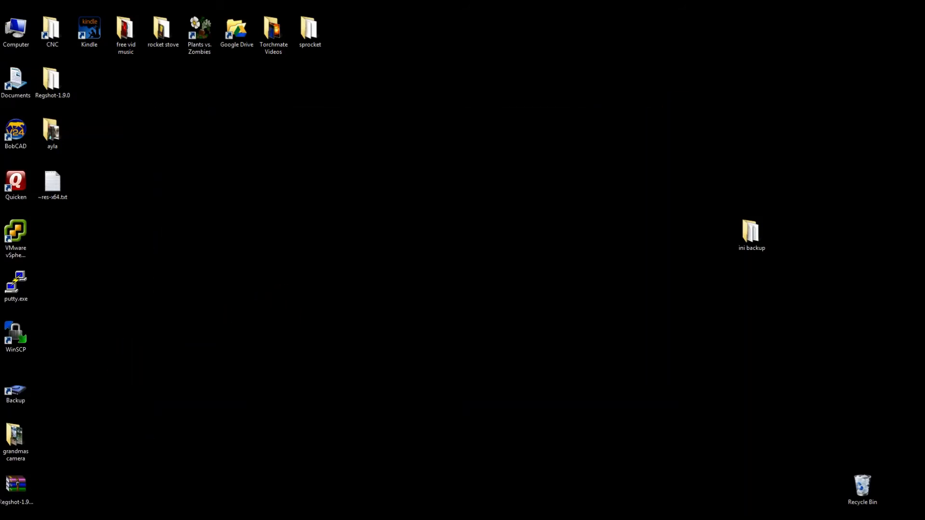
key("super")
type("r")
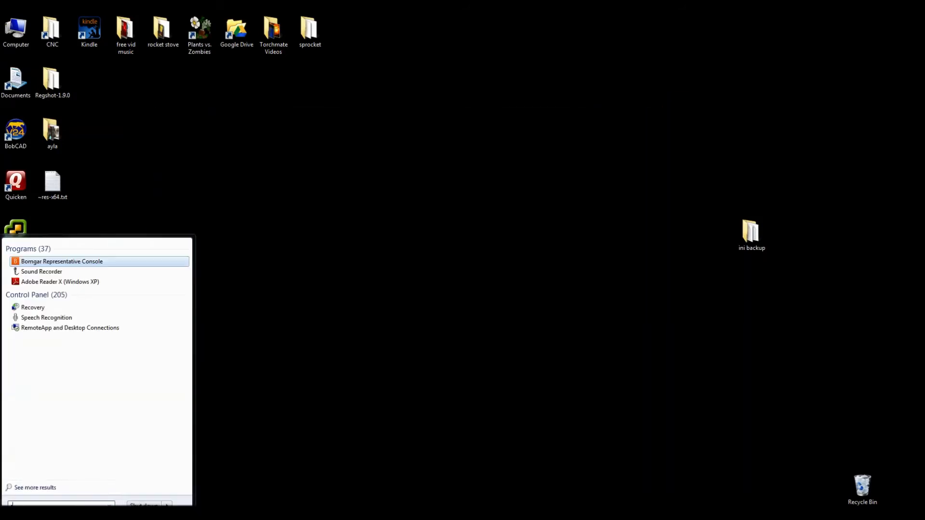
type("ege")
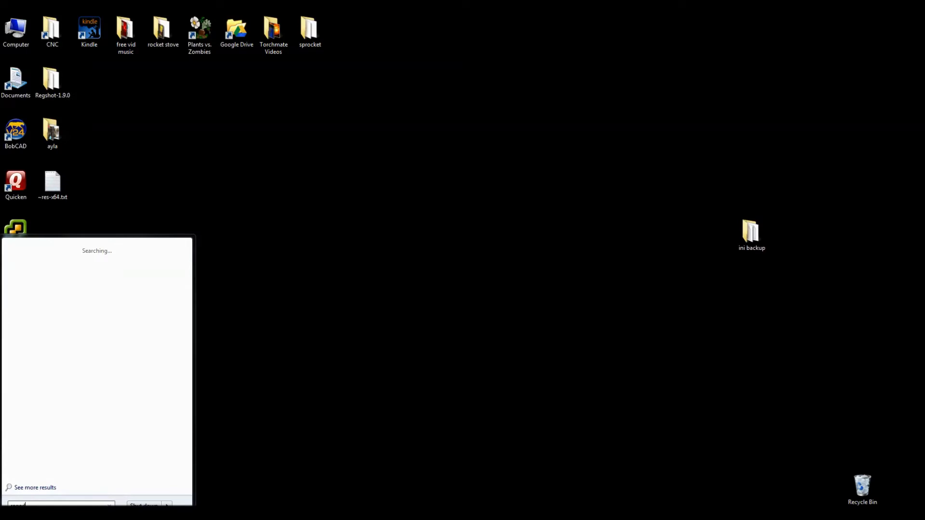
type("dit")
key("Return")
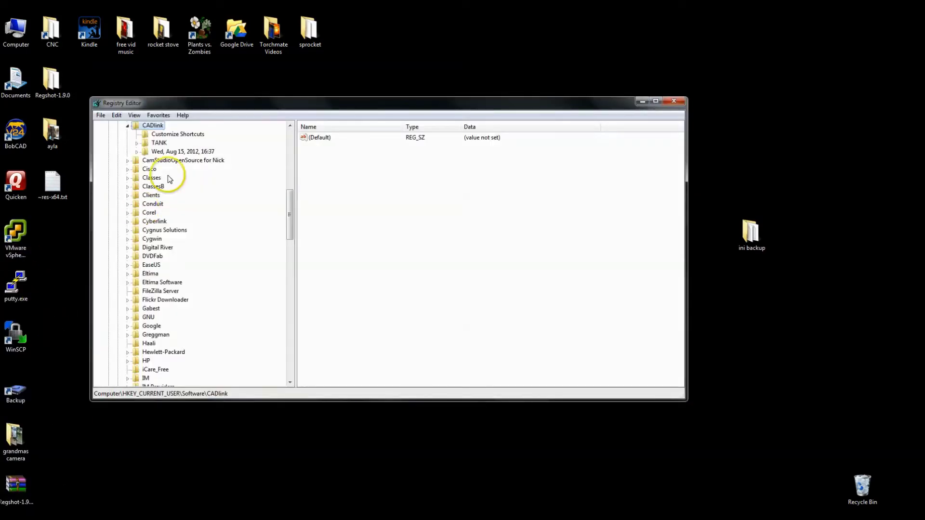
Step: Collapse the tree to Computer and find ToolBars-Bar6 with Edit > Find
left_click(127, 126)
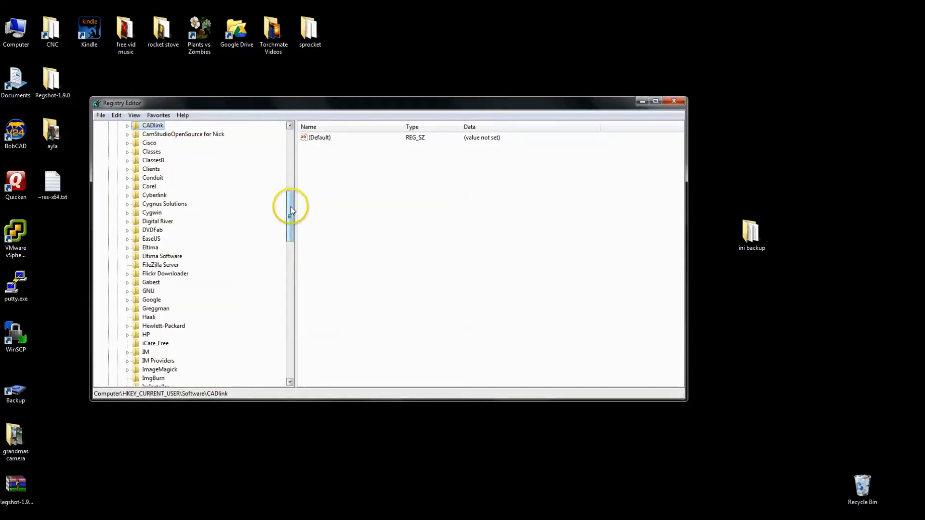
left_click_drag(291, 207, 280, 118)
left_click(118, 230)
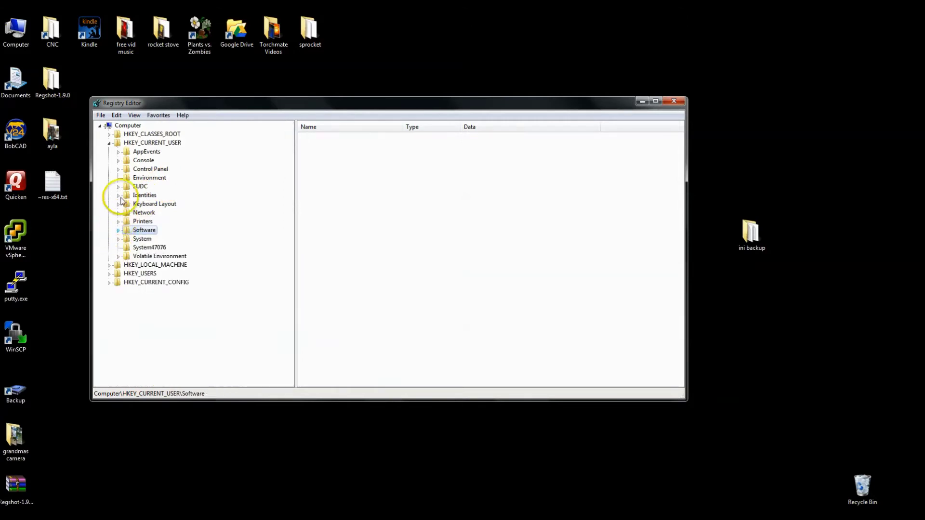
left_click(109, 143)
left_click(120, 125)
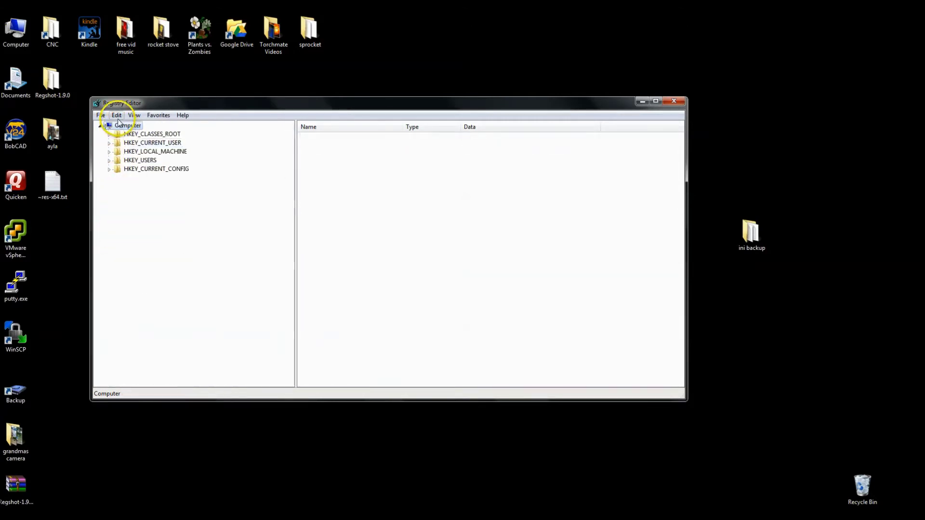
left_click(116, 116)
left_click(129, 200)
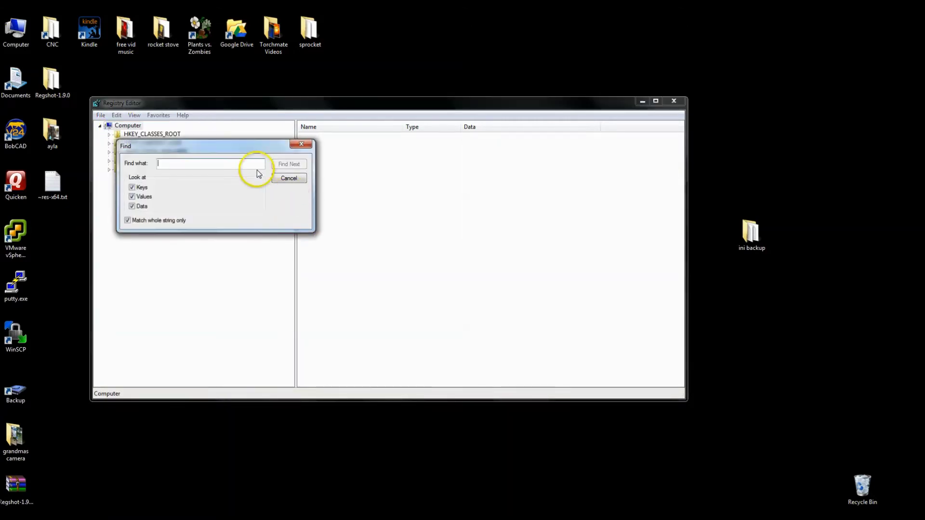
key("ctrl+v")
left_click(289, 165)
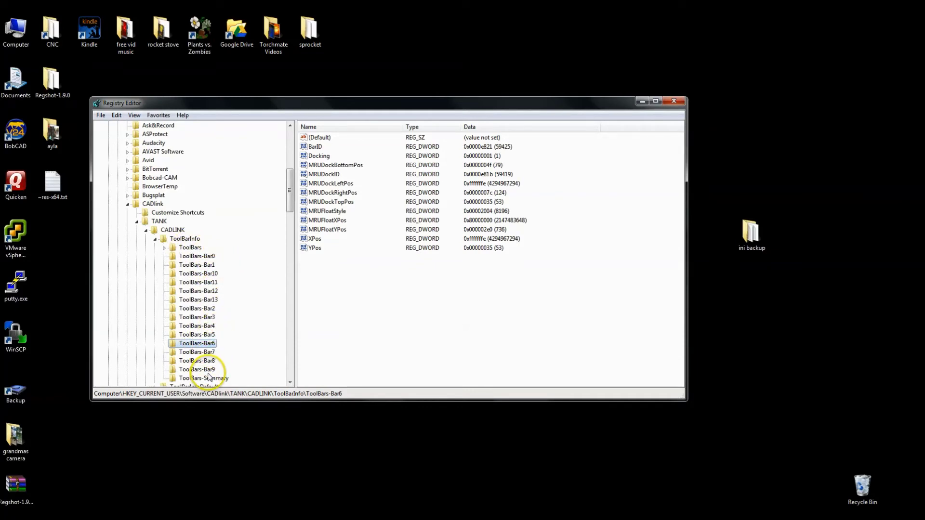
Step: Walk up from ToolBars-Bar6 through ToolBarInfo, CADLINK and TANK to HKEY_CURRENT_USER\Software\CADlink
left_click(187, 240)
left_click(173, 231)
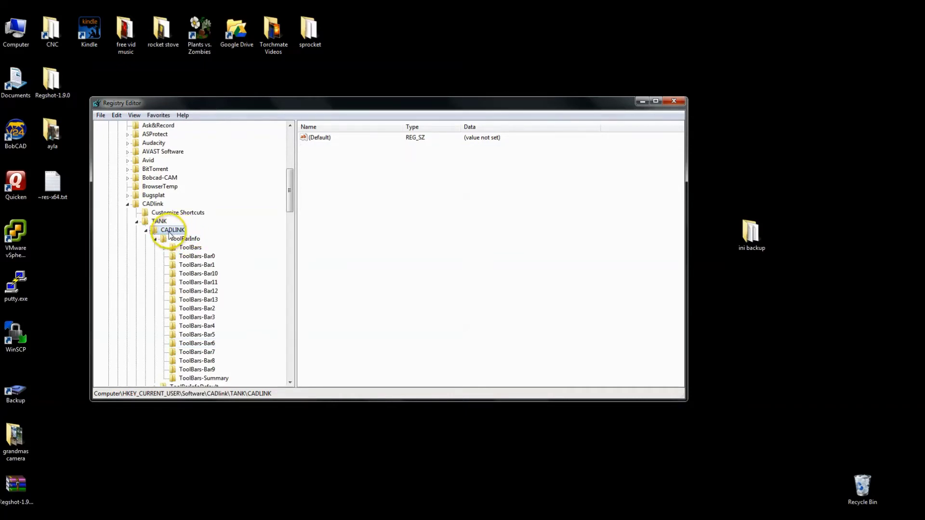
left_click(159, 222)
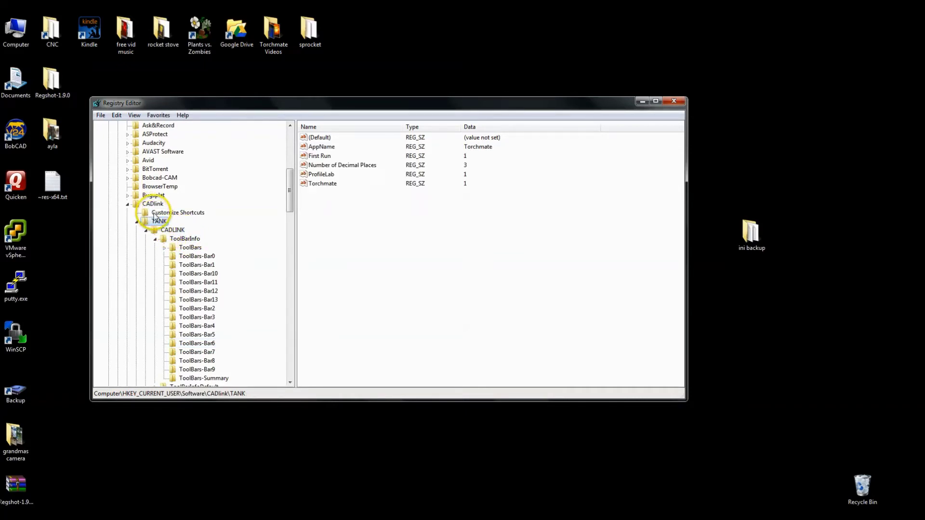
left_click(155, 213)
left_click(153, 204)
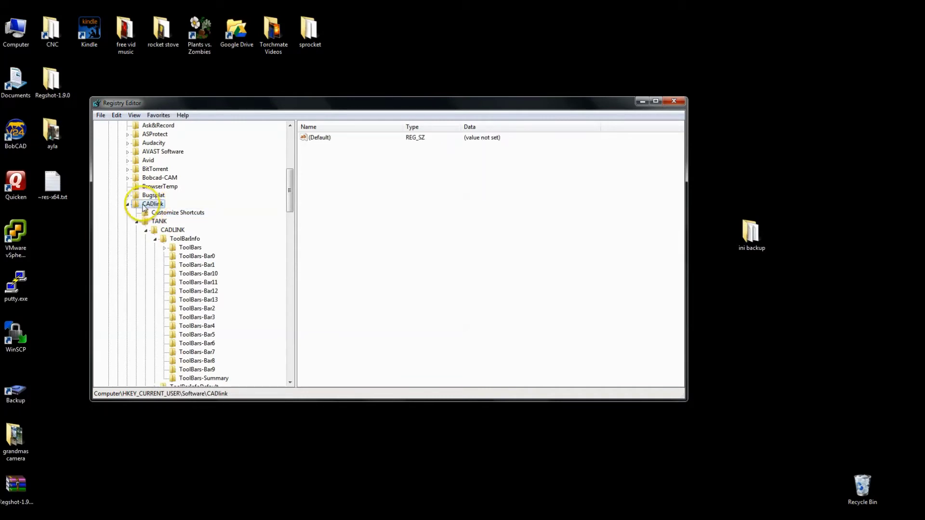
left_click_drag(288, 194, 287, 150)
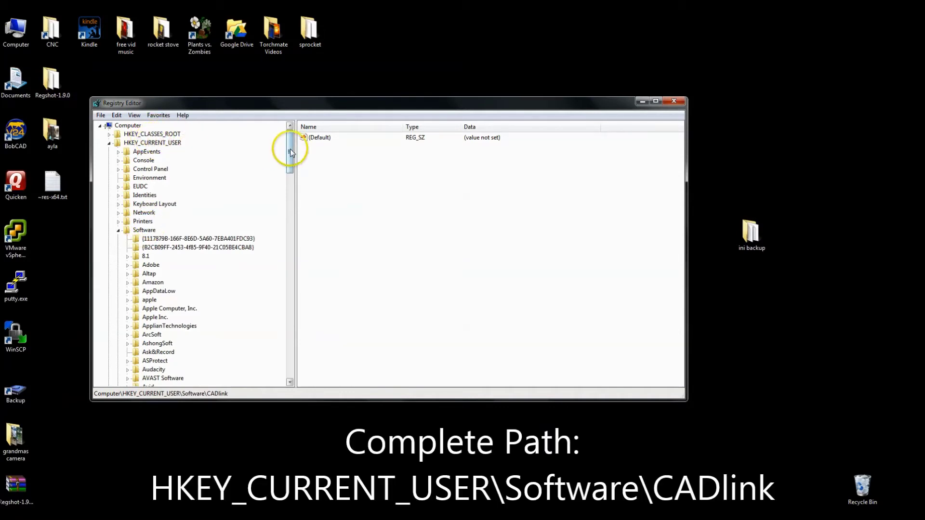
left_click_drag(290, 152, 302, 367)
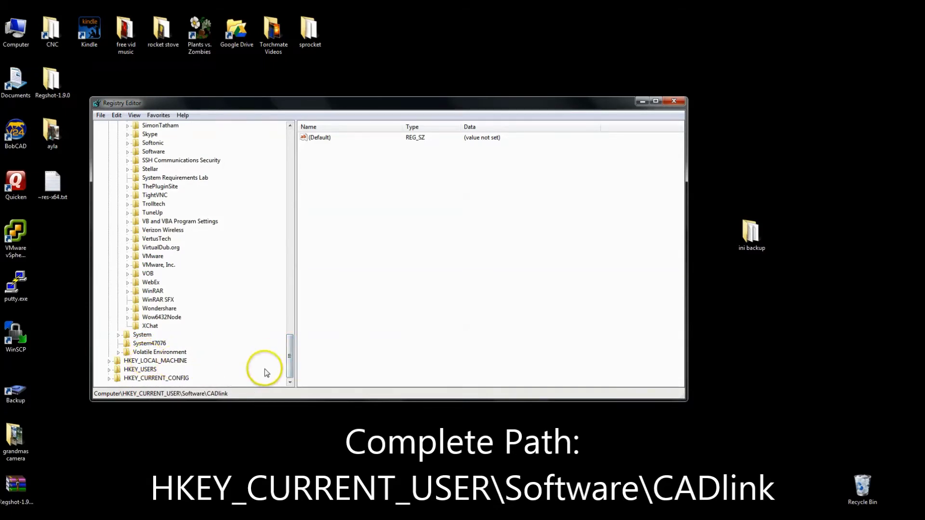
left_click_drag(290, 358, 287, 190)
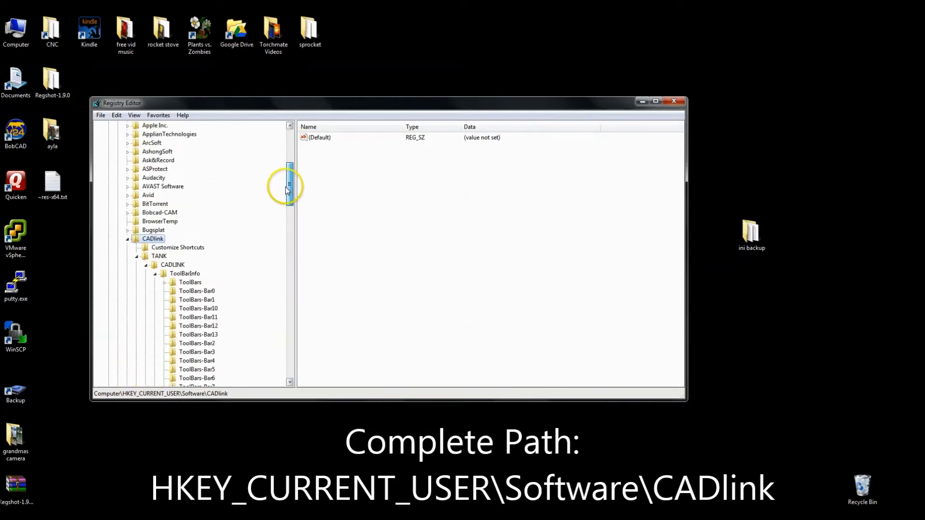
Step: Export the CADlink key to the desktop as Torchmate_backup
right_click(152, 240)
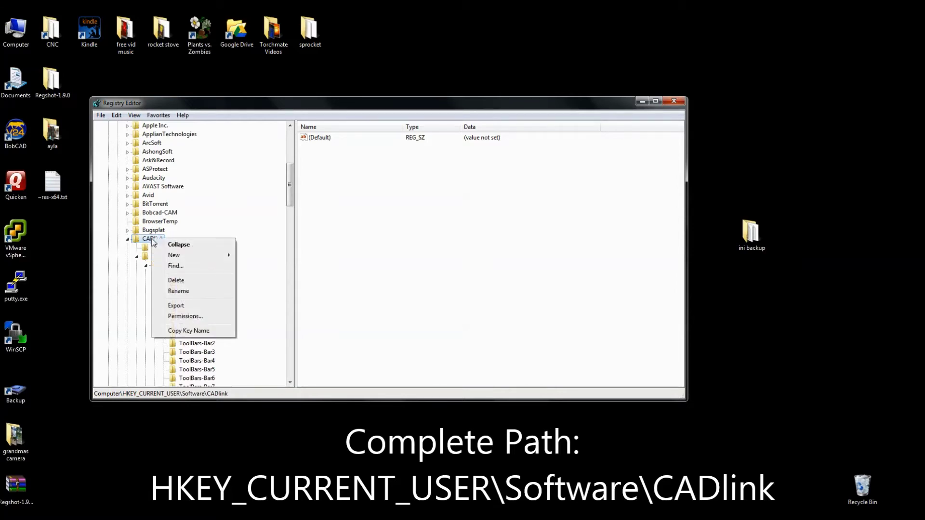
left_click(182, 307)
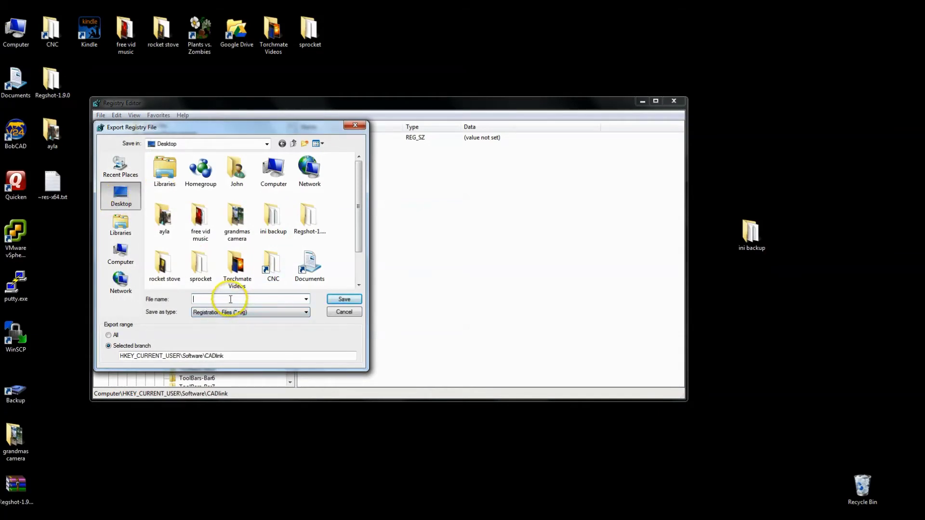
type("Torchan")
key("BackSpace")
type("mate_backup")
left_click(344, 299)
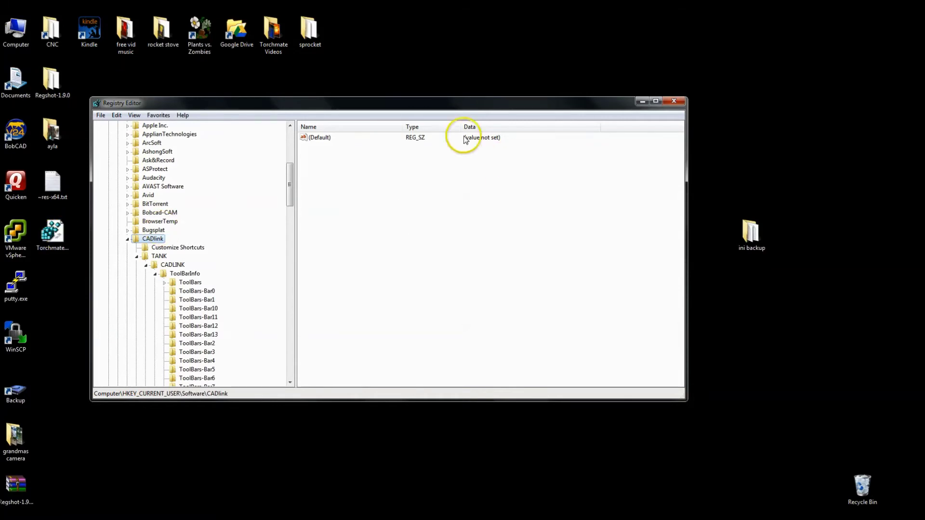
Step: Browse HKEY_LOCAL_MACHINE's SOFTWARE and SYSTEM keys, then collapse them again
left_click_drag(289, 186, 134, 334)
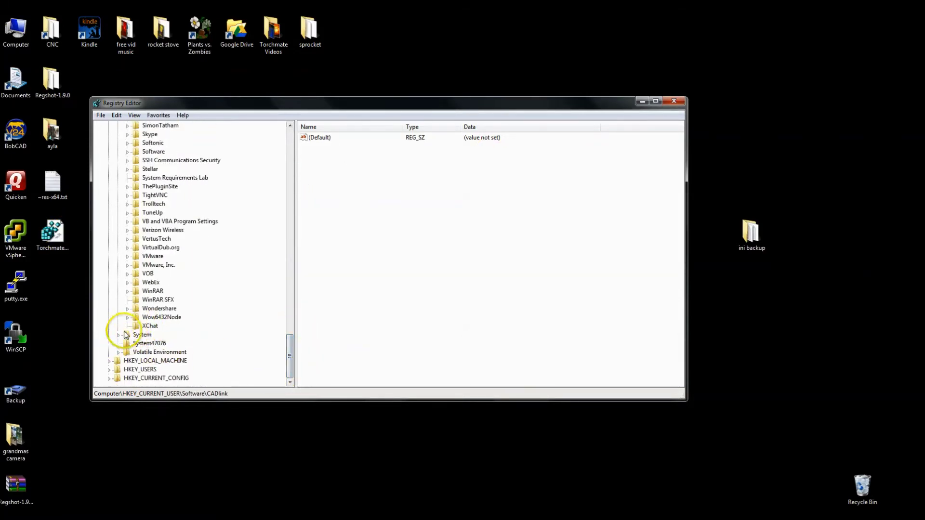
left_click(108, 361)
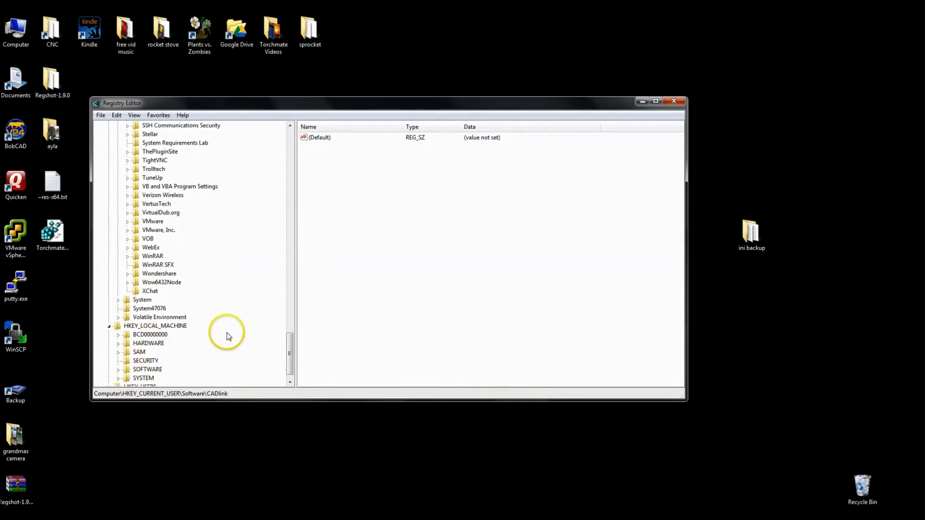
left_click(118, 370)
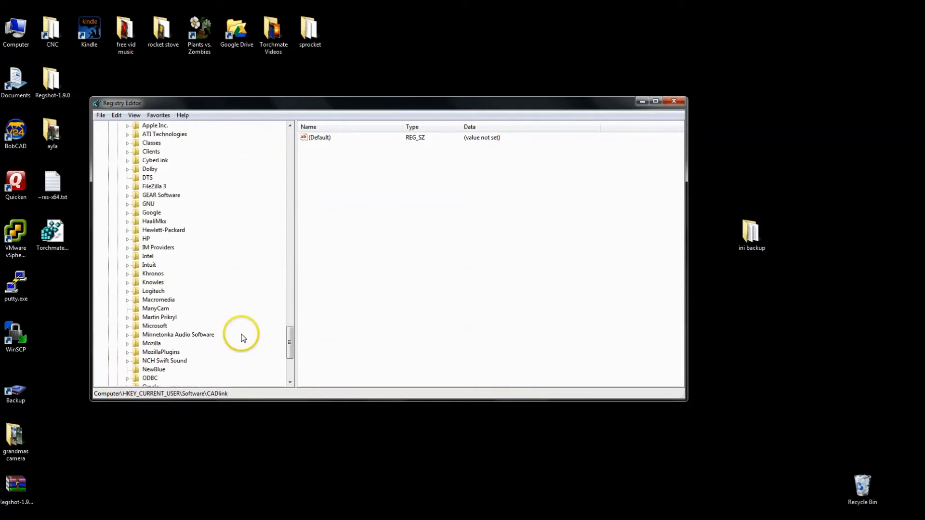
scroll(195, 227, "up", 1)
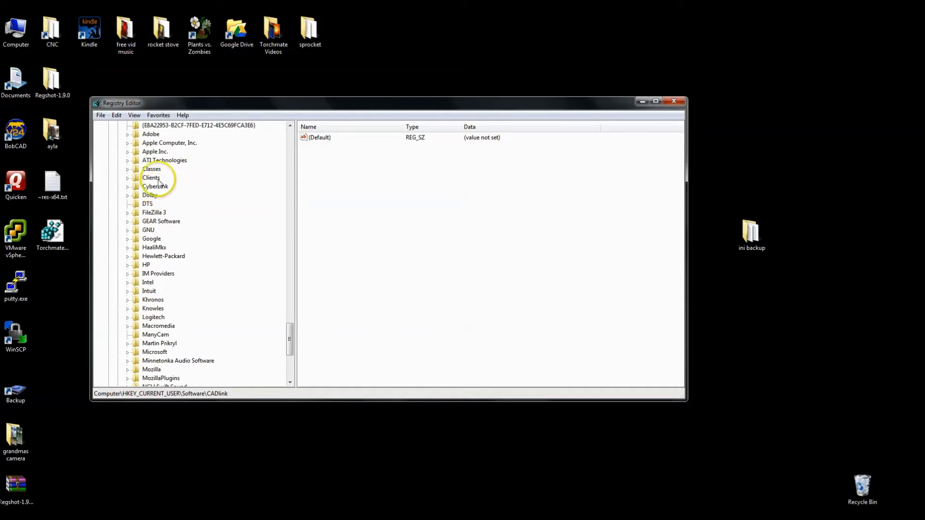
scroll(159, 183, "up", 1)
left_click(118, 125)
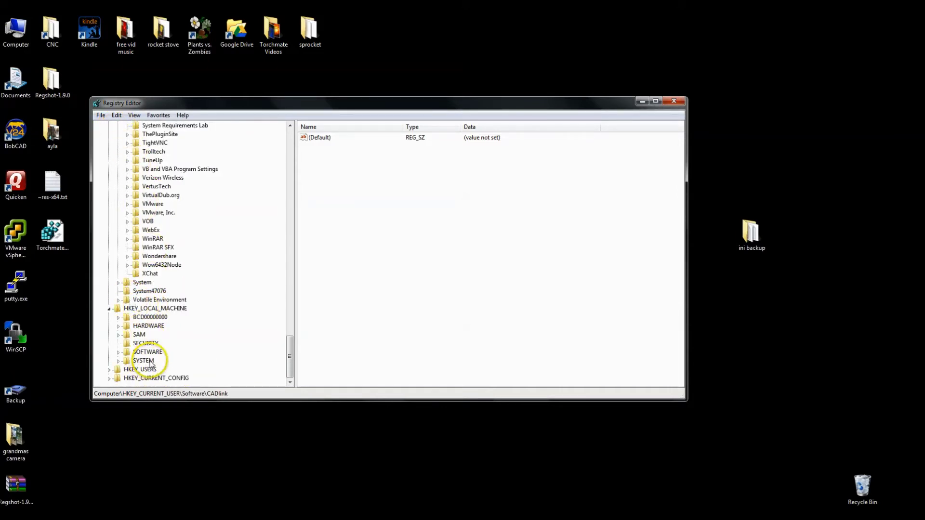
left_click(118, 361)
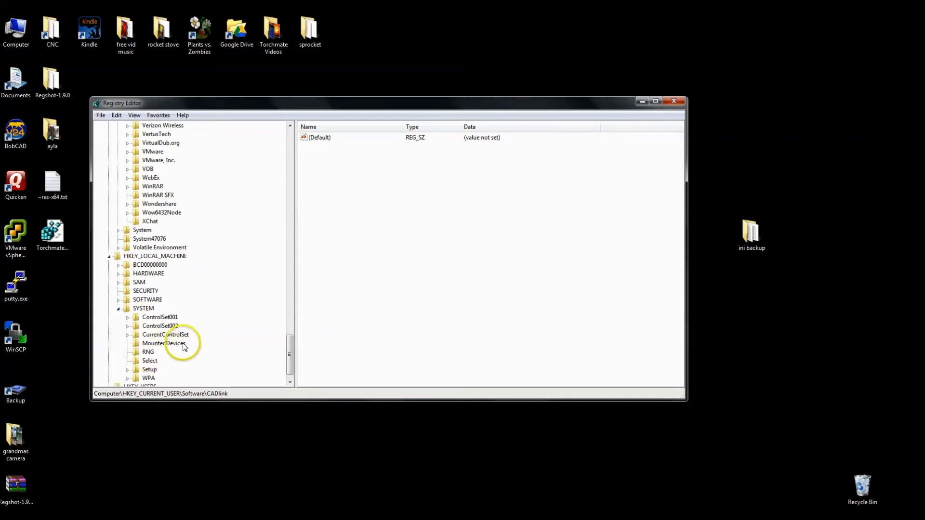
left_click(119, 309)
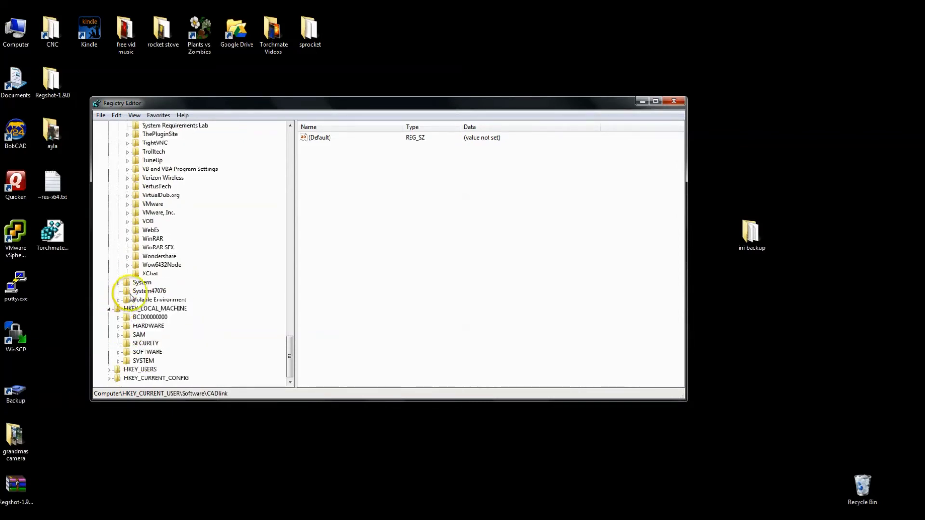
left_click(109, 309)
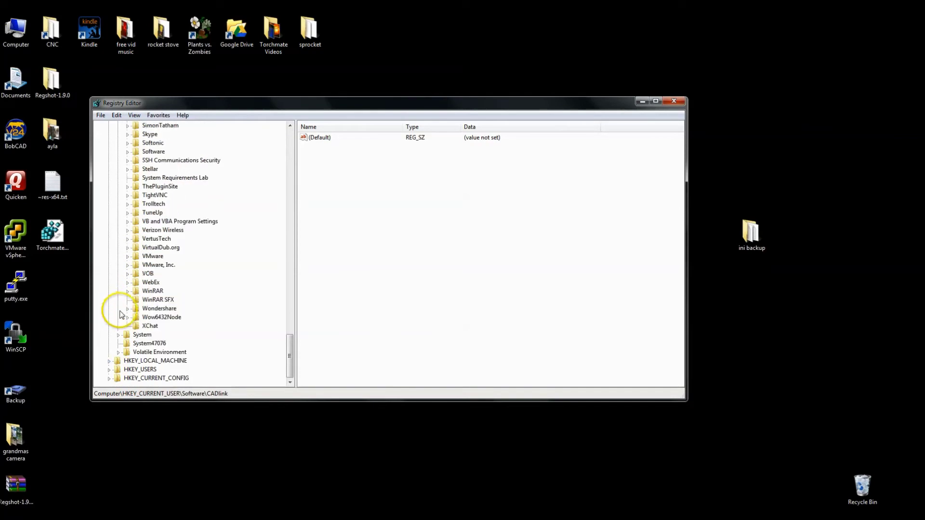
Step: Close Registry Editor and select Torchmate_backup.reg on the desktop
left_click(289, 330)
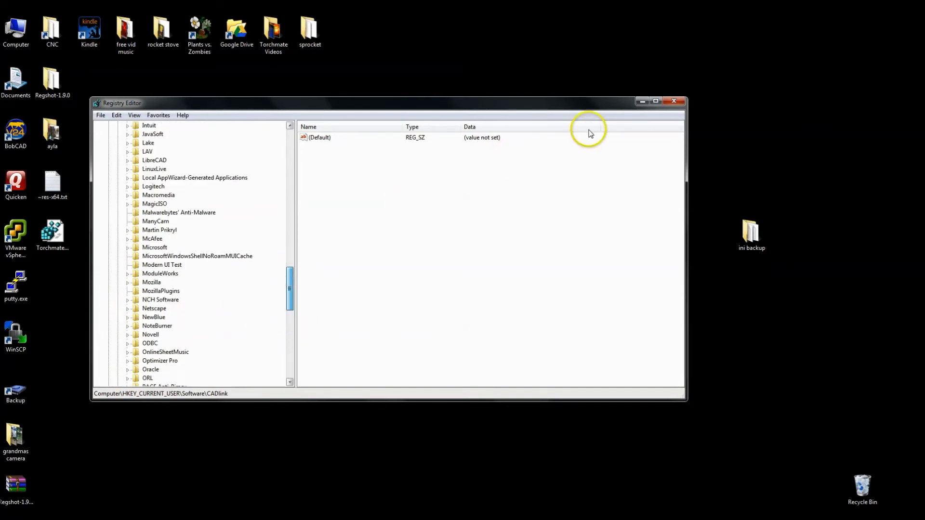
left_click(673, 101)
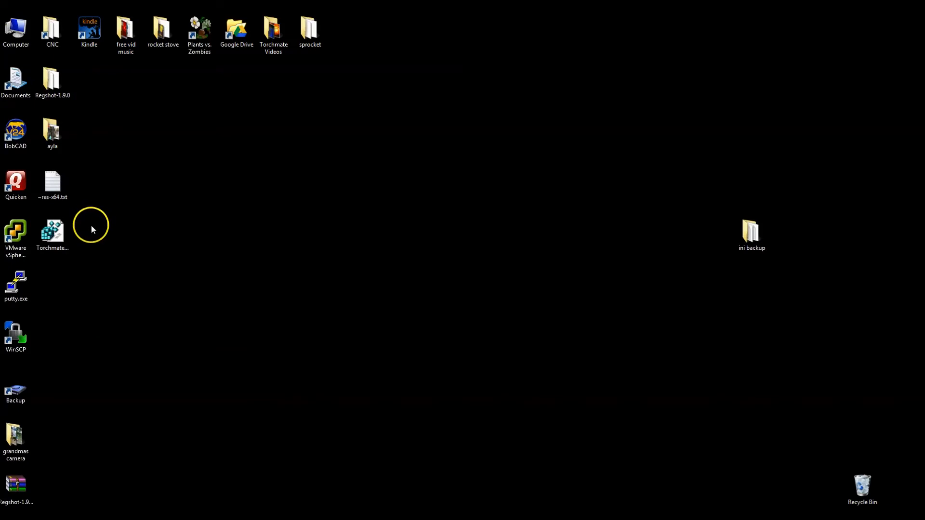
left_click(68, 232)
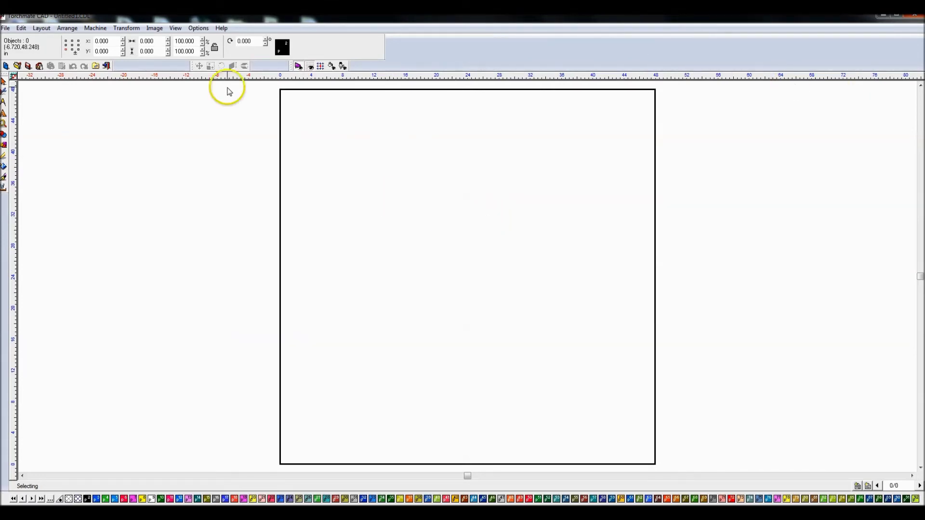
Step: Resize the material sheet to 48 × 24 inches, applying a 14-inch height first, then 24
left_click(21, 29)
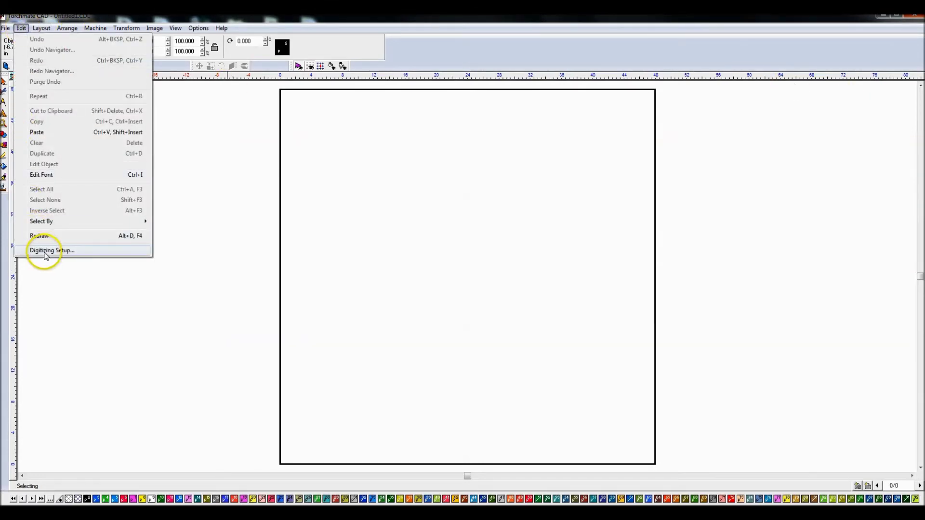
mouse_move(42, 28)
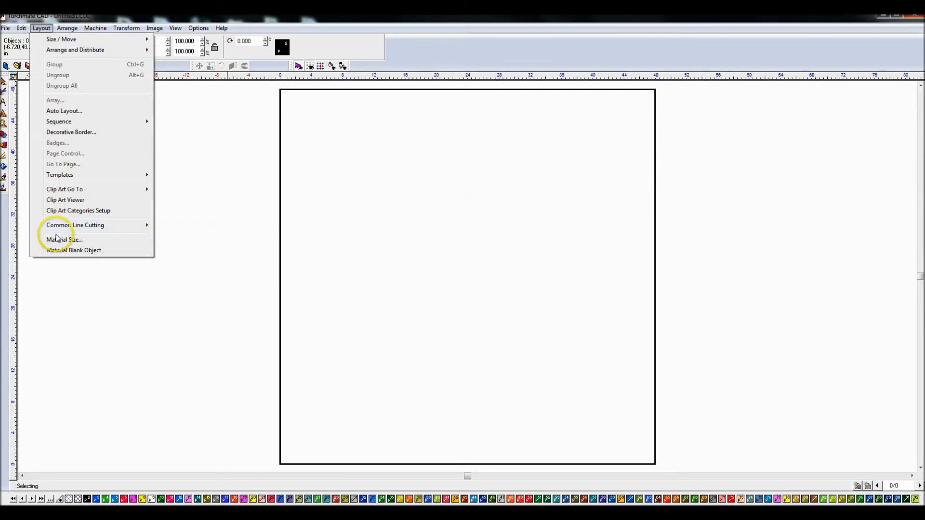
left_click(56, 239)
double_click(175, 271)
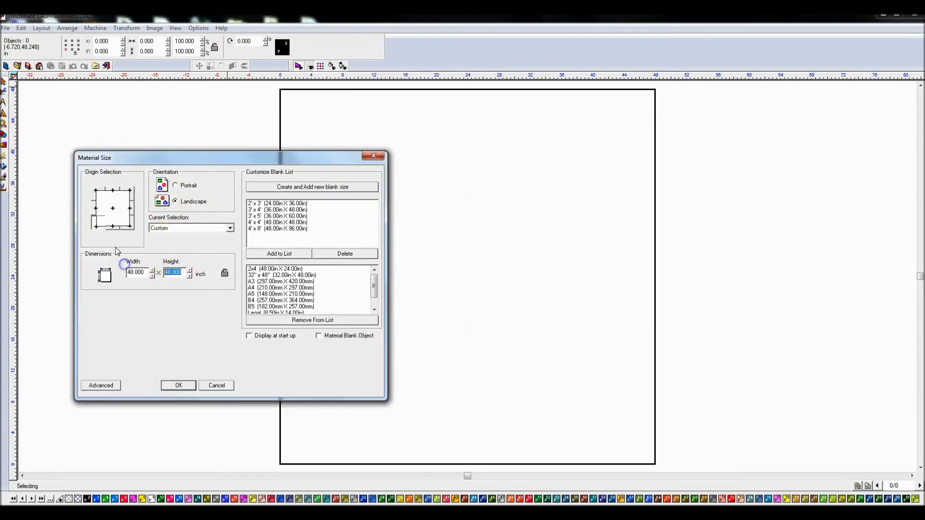
left_click(178, 385)
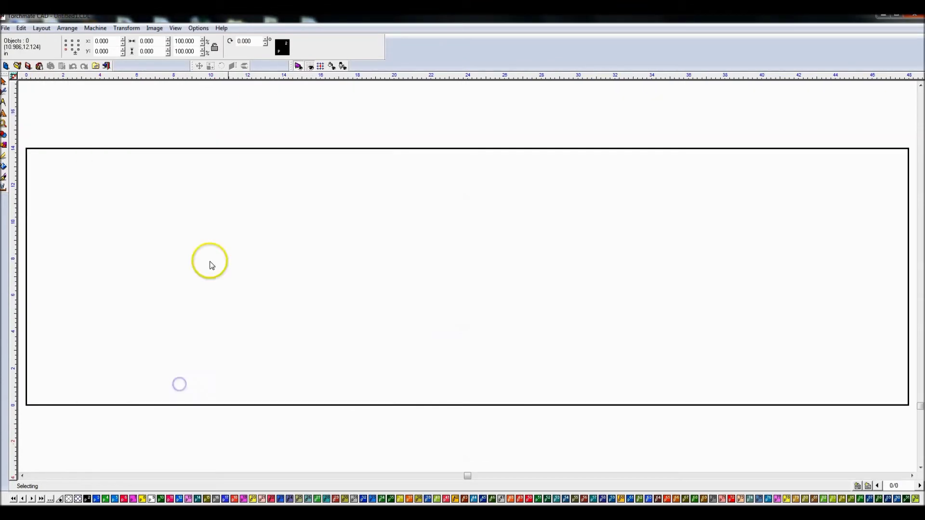
left_click(41, 28)
left_click(64, 239)
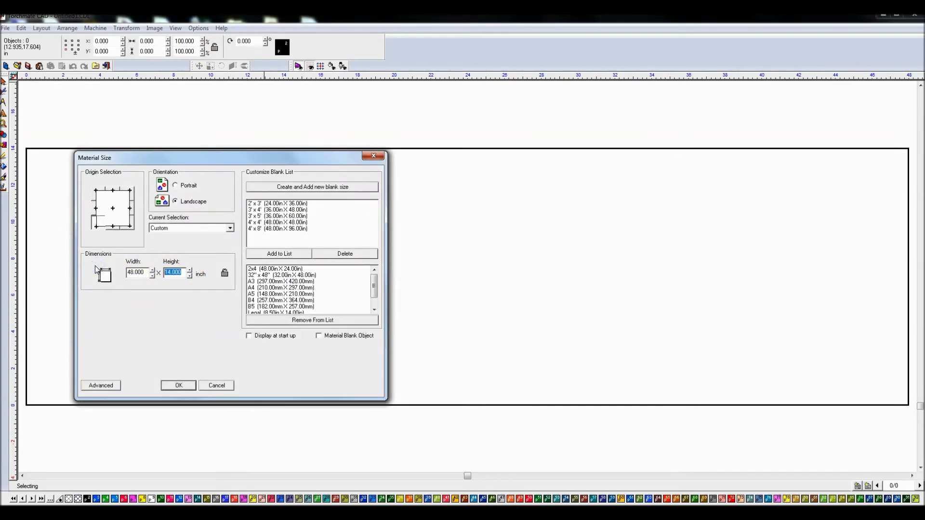
left_click(179, 385)
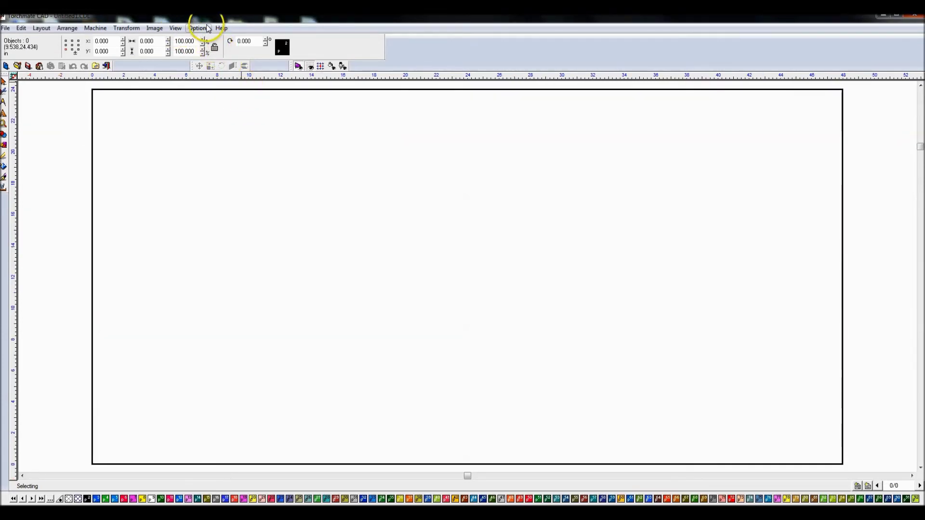
Step: Turn on Use large icons in the toolbar Customize settings
left_click(173, 29)
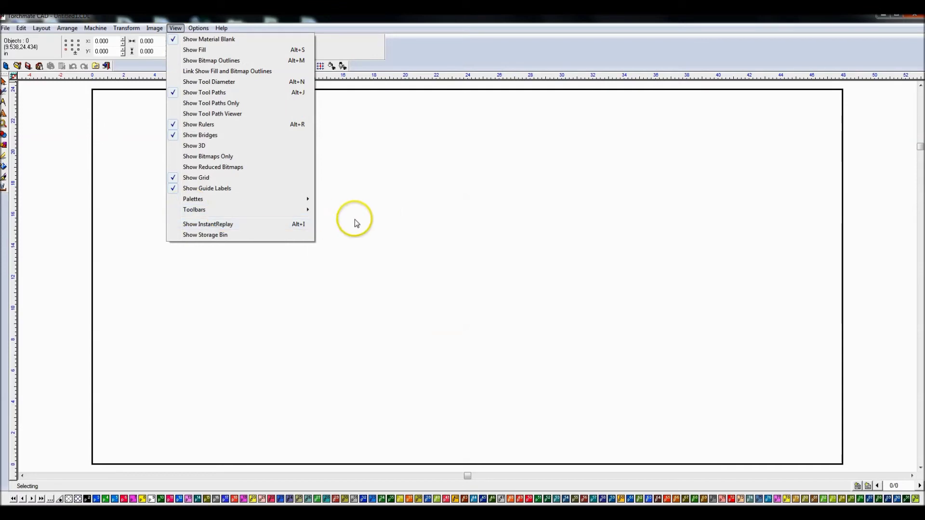
mouse_move(302, 211)
left_click(344, 317)
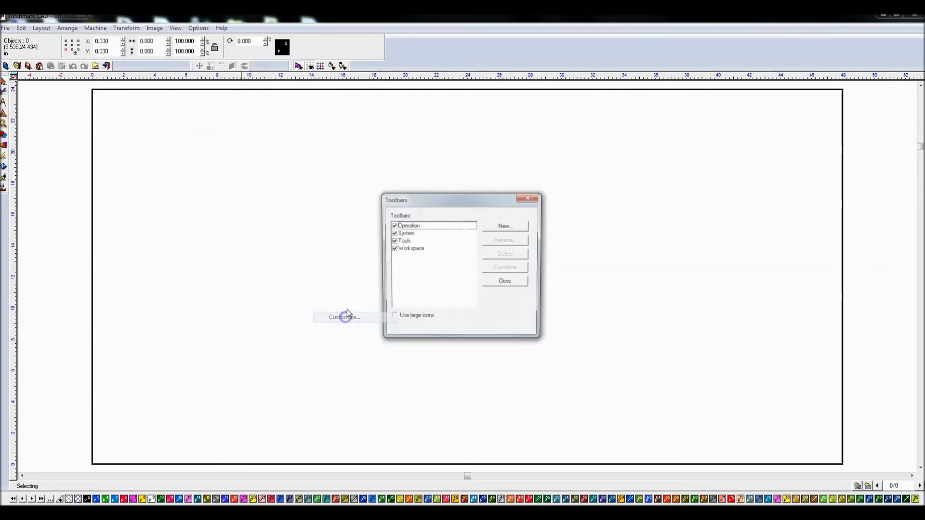
left_click(391, 318)
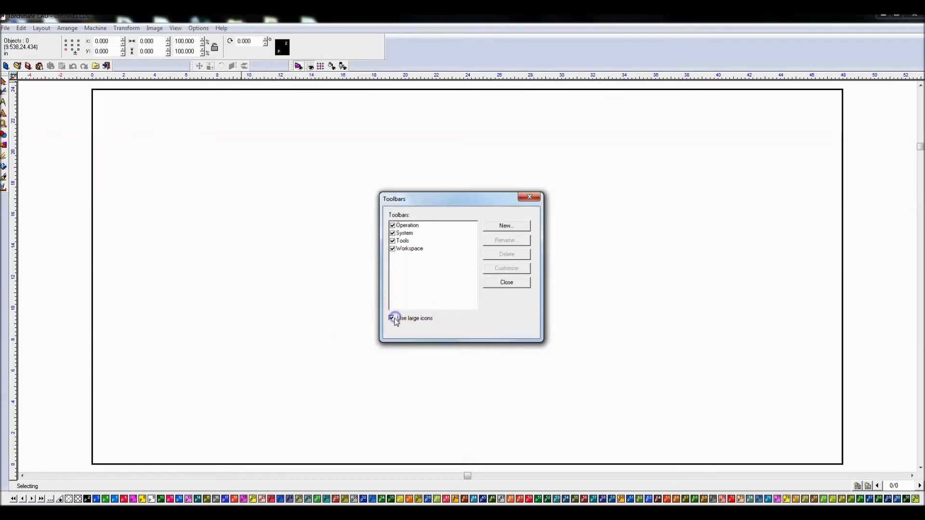
left_click(507, 283)
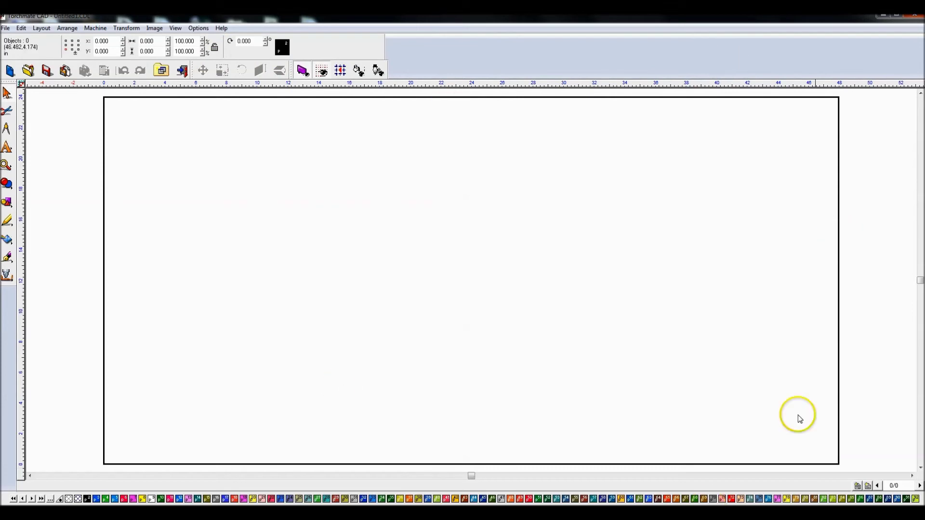
Step: Close Torchmate CAD without saving and select Torchmate_backup.reg on the desktop
left_click(915, 18)
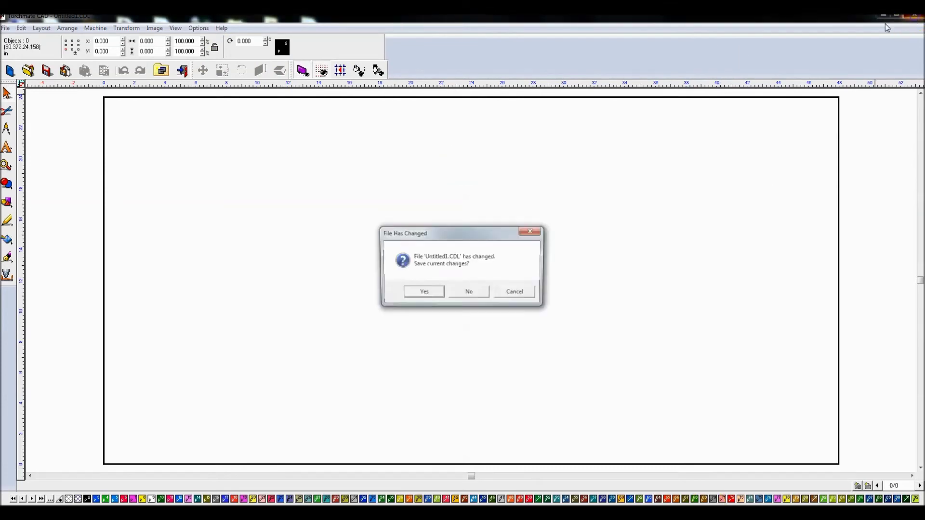
left_click(473, 291)
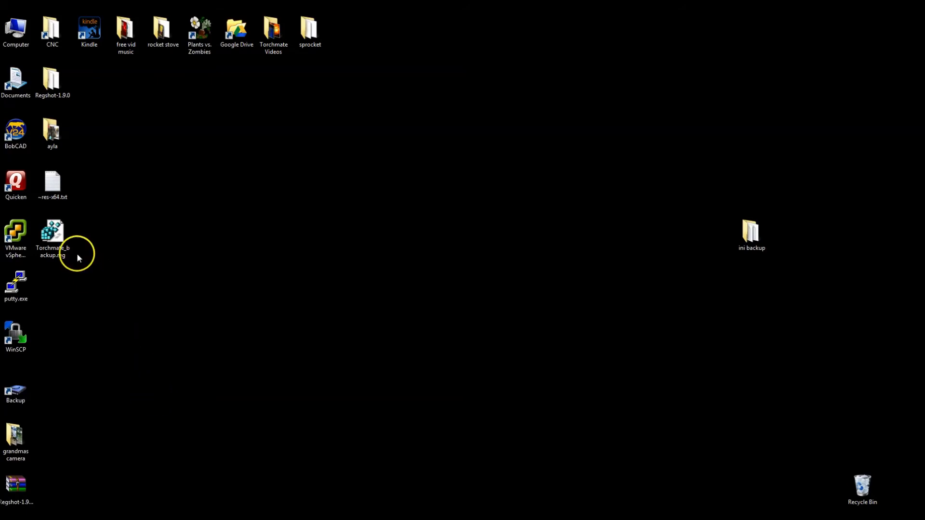
left_click(55, 238)
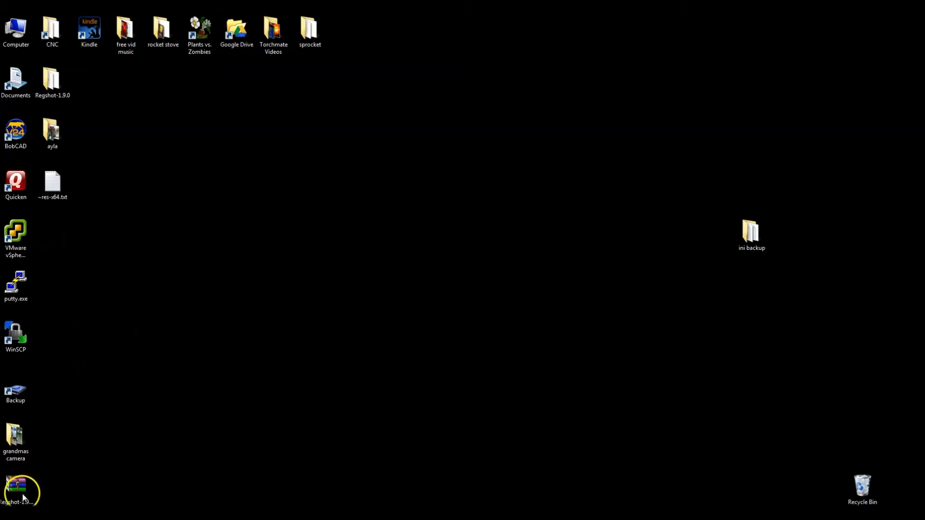
Step: Launch Registry Editor by searching regedit from Start
key("super")
type("reg")
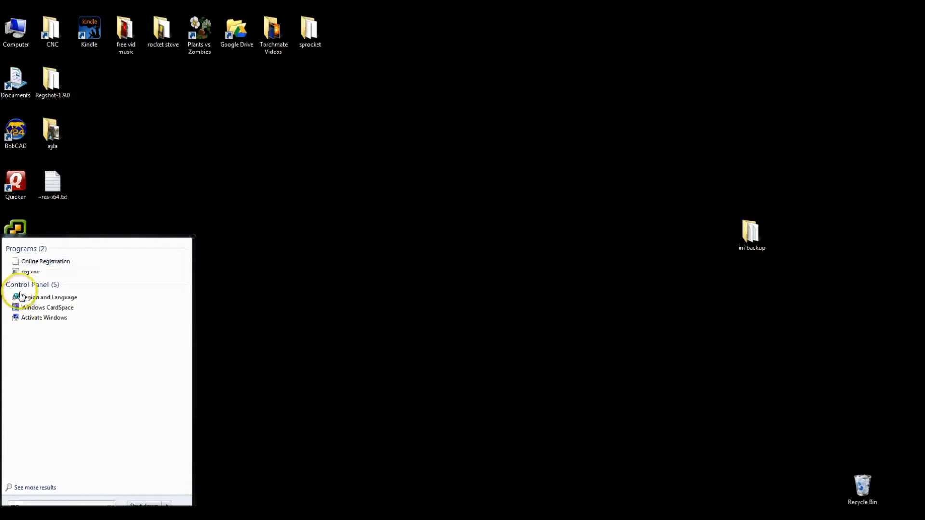
type("edit")
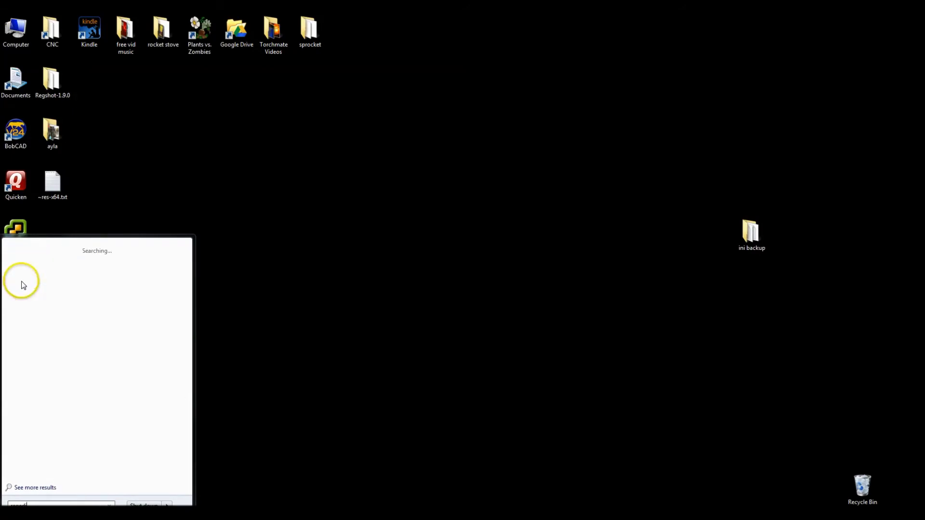
key("Return")
left_click_drag(287, 211, 293, 179)
Step: Export the CADlink key as torchmate_backup to the Desktop
right_click(155, 317)
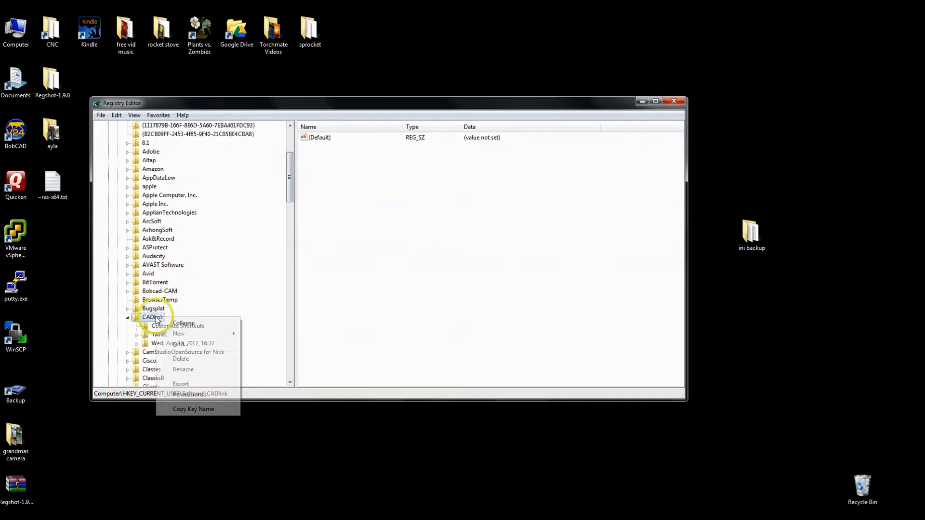
left_click(187, 384)
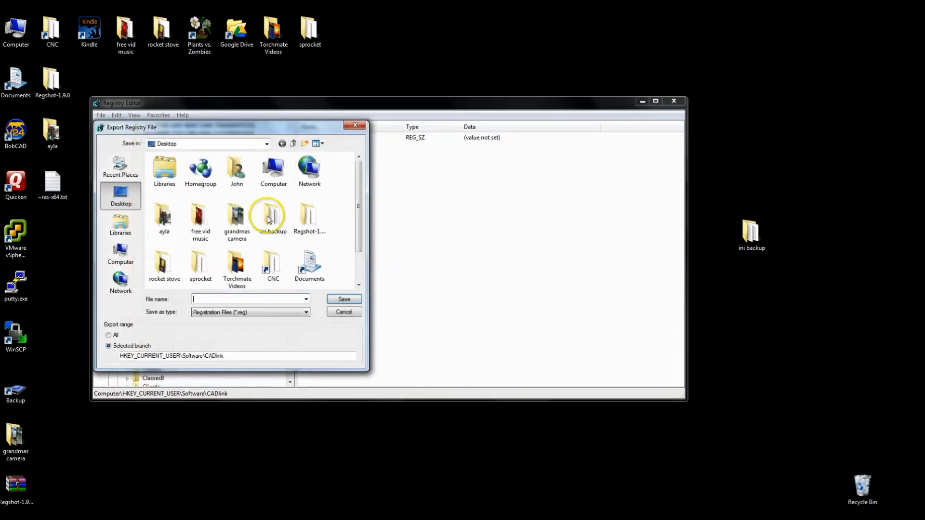
type("torch")
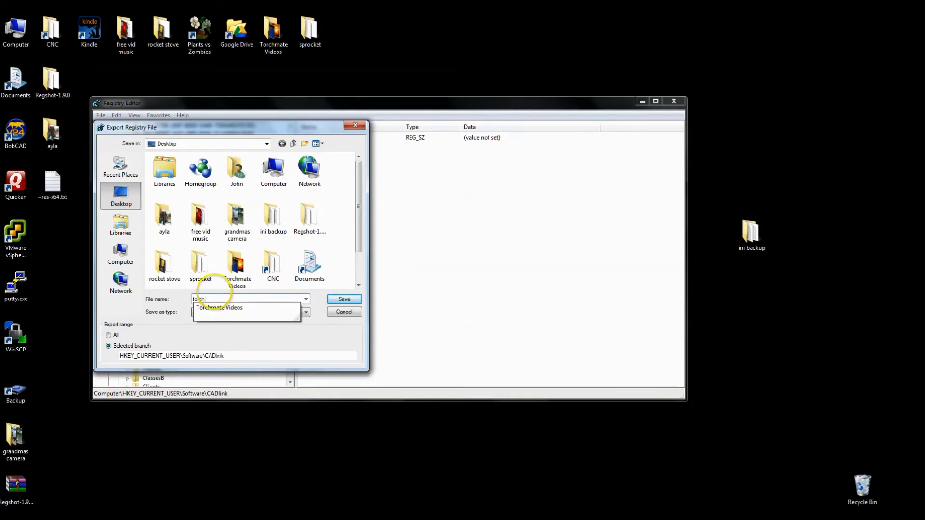
type("mate_backup")
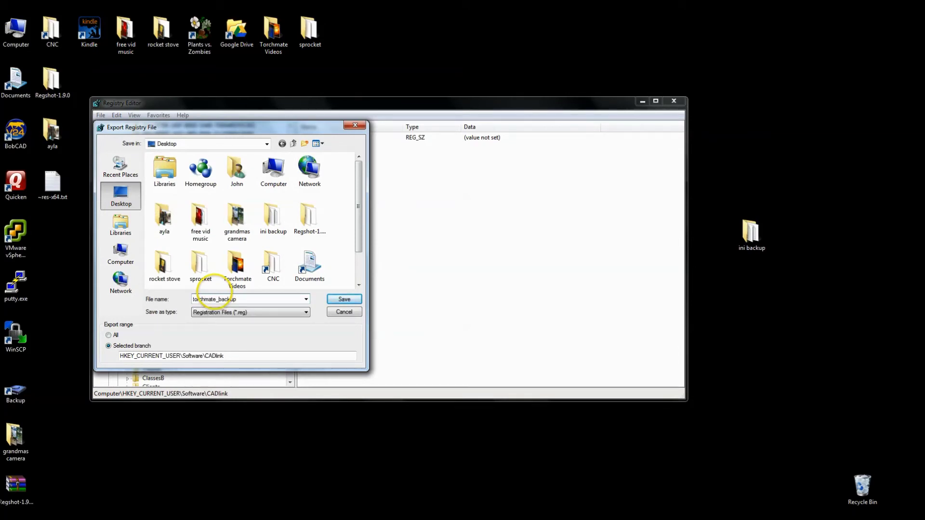
left_click(337, 301)
Step: Close Registry Editor and move the ini backup folder into the left icon column
left_click(674, 101)
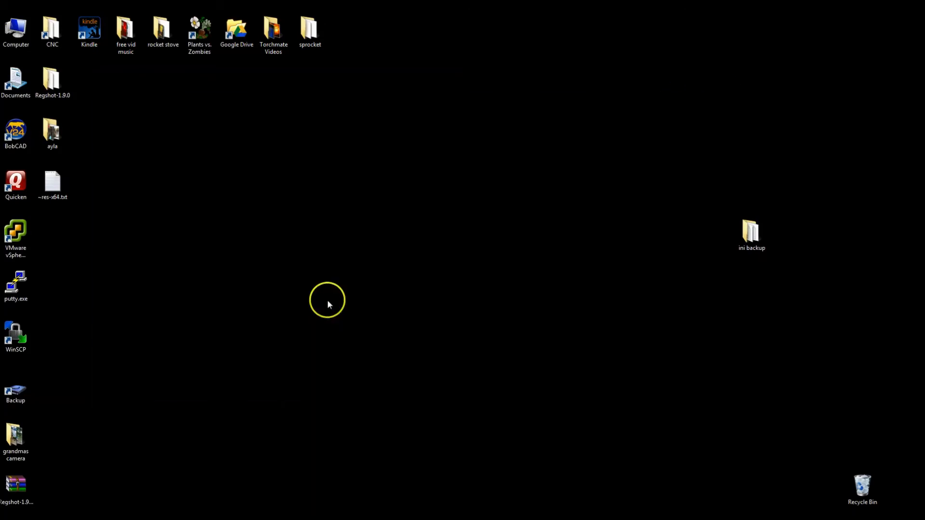
left_click(58, 237)
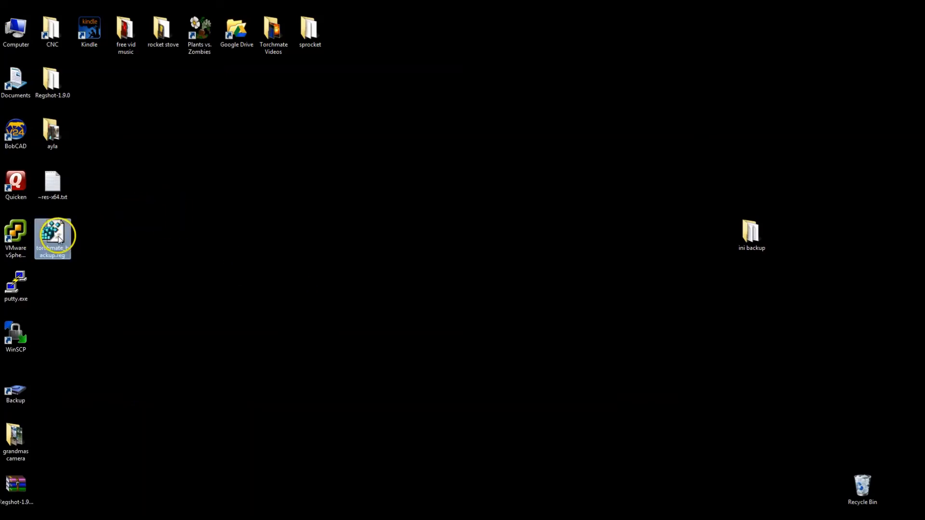
left_click_drag(746, 230, 57, 275)
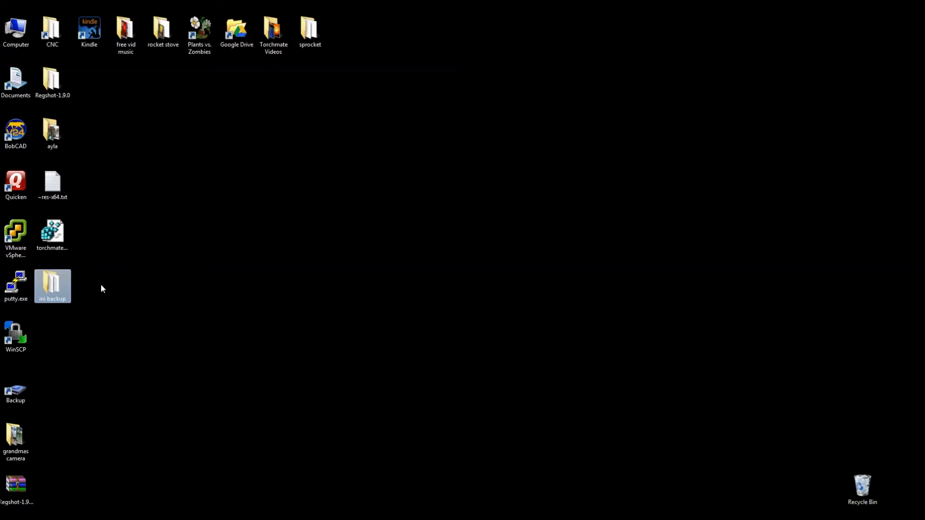
Step: Delete the ini backup folder and ~res-x64.txt, and shift torchmate_backup.reg slightly right
left_click(66, 285)
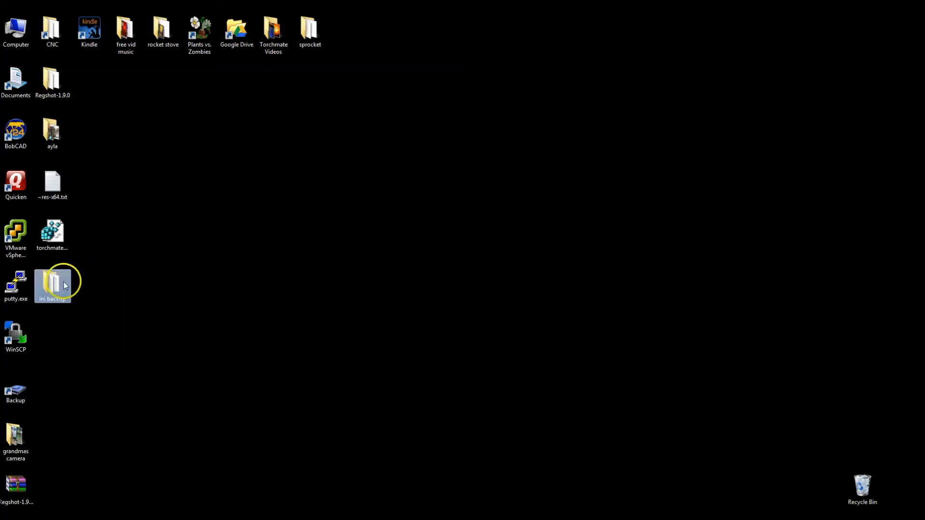
key("Delete")
left_click(133, 259)
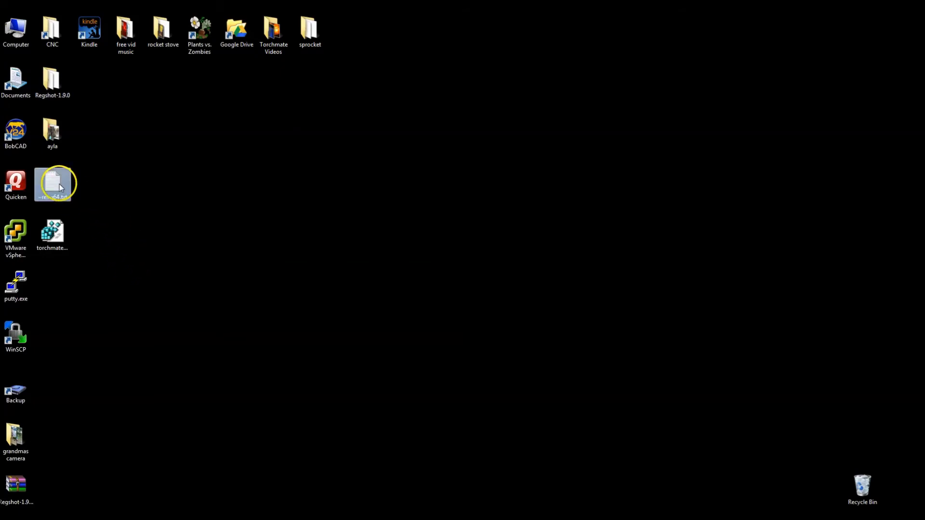
key("Delete")
left_click_drag(58, 223, 130, 230)
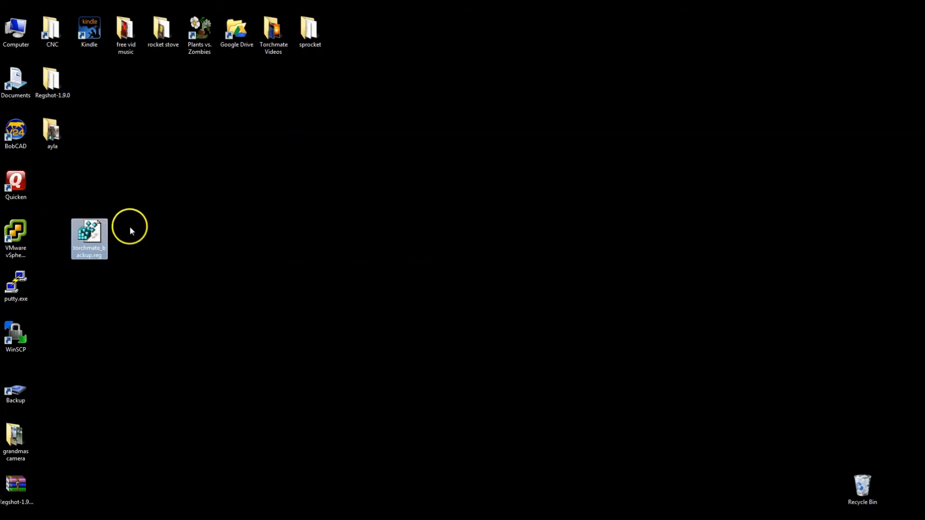
left_click(148, 227)
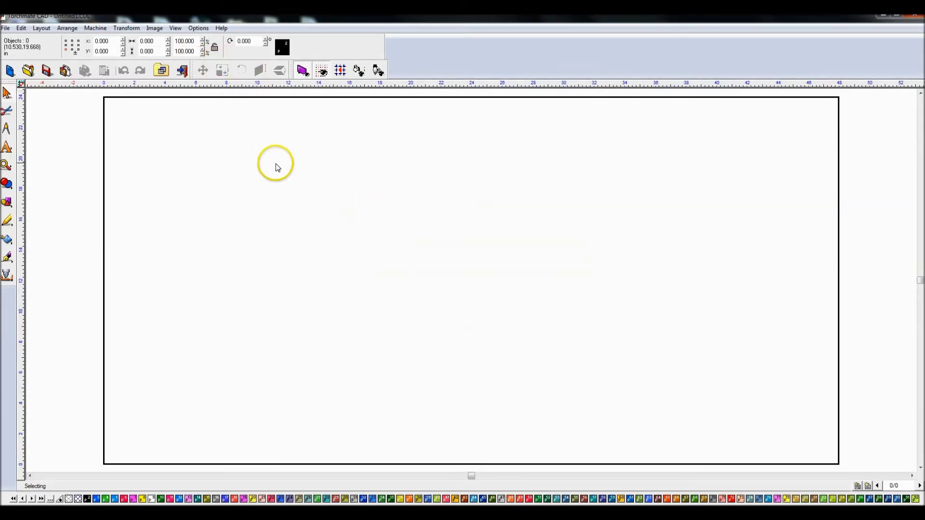
Step: Set the material height to 48 inches, making a 48 × 48 square sheet
left_click(22, 28)
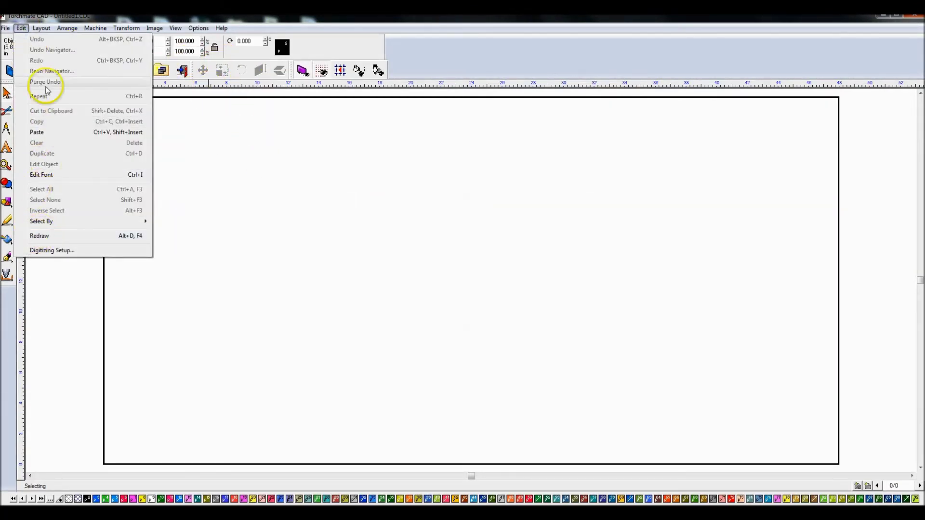
left_click(63, 239)
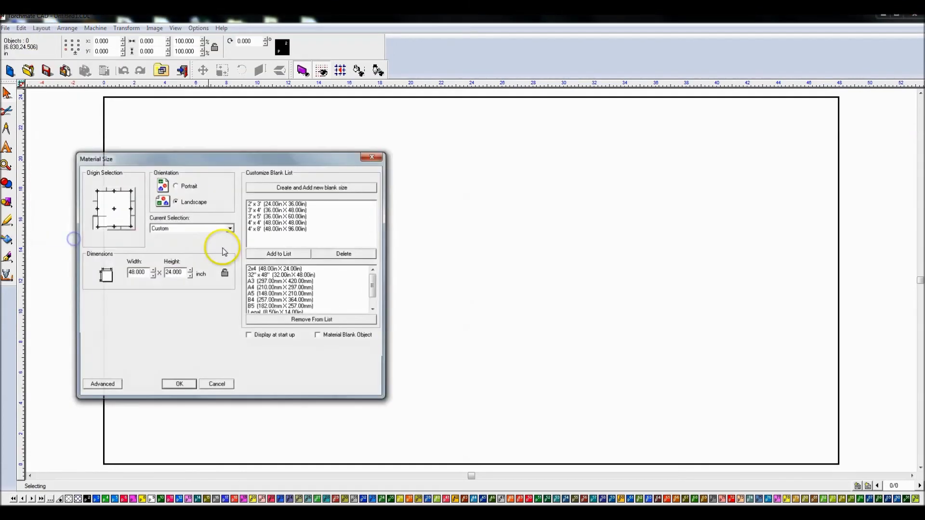
double_click(172, 271)
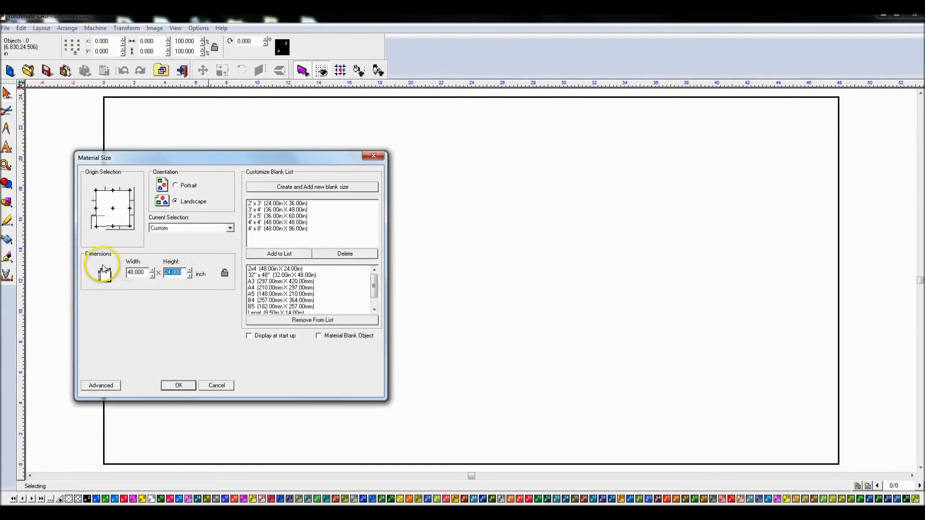
type("48")
left_click(178, 385)
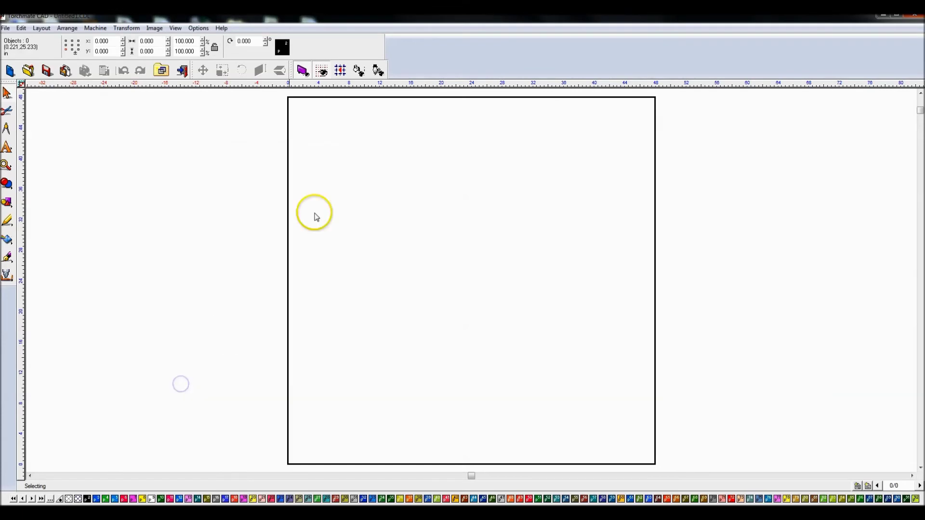
Step: Turn off Use large icons in the toolbar Customize settings
left_click(197, 30)
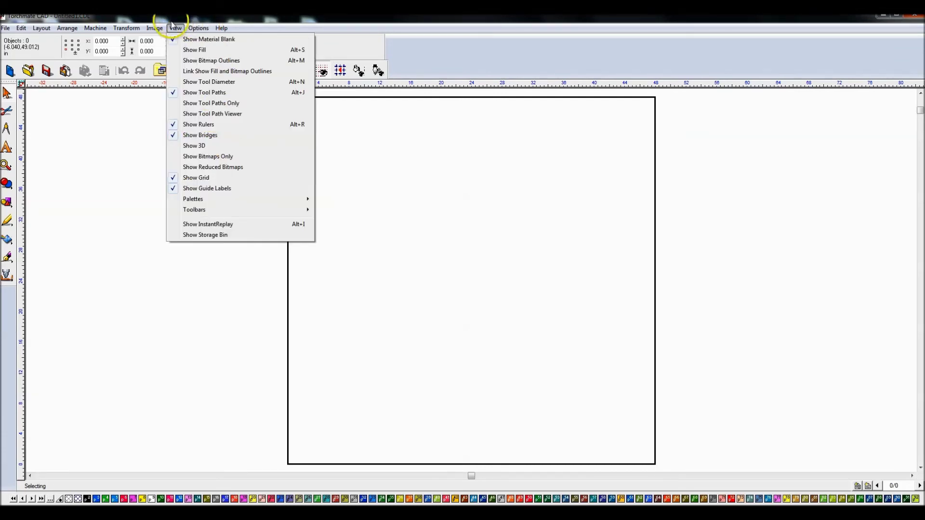
mouse_move(159, 28)
mouse_move(207, 210)
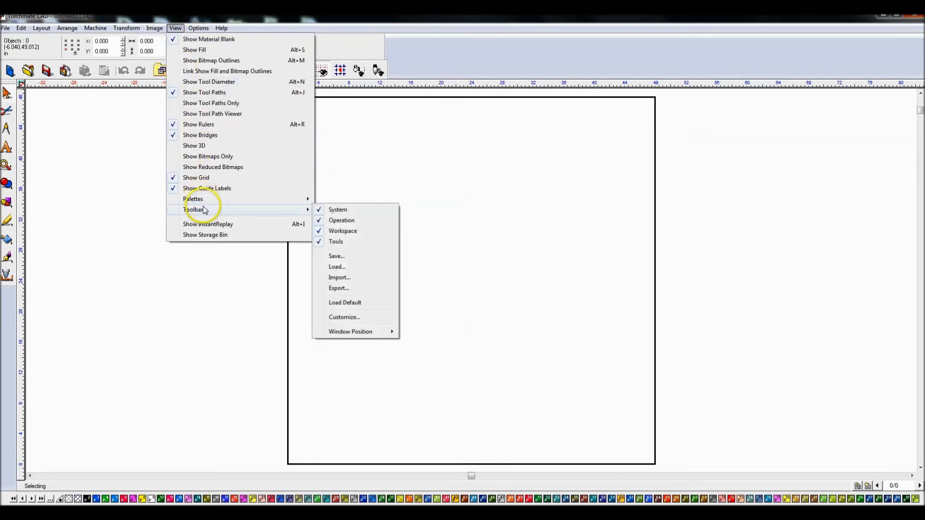
left_click(343, 317)
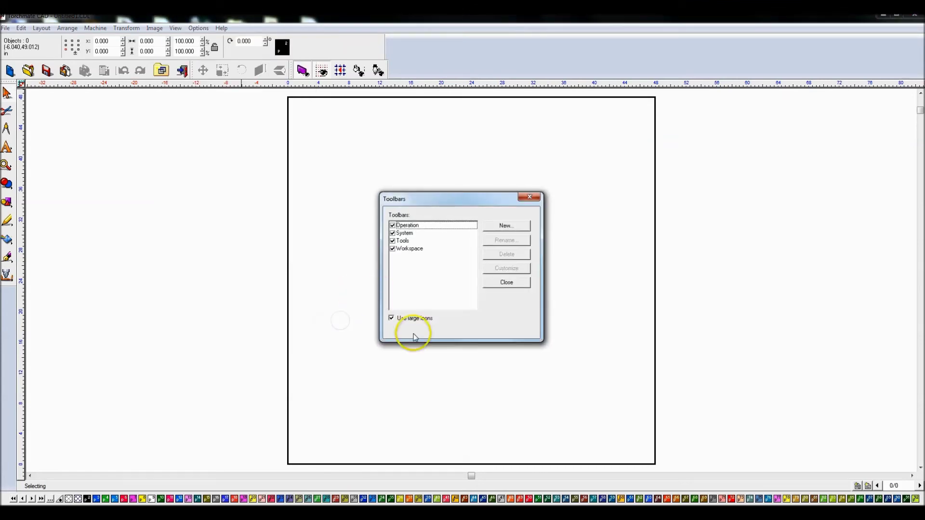
left_click(393, 320)
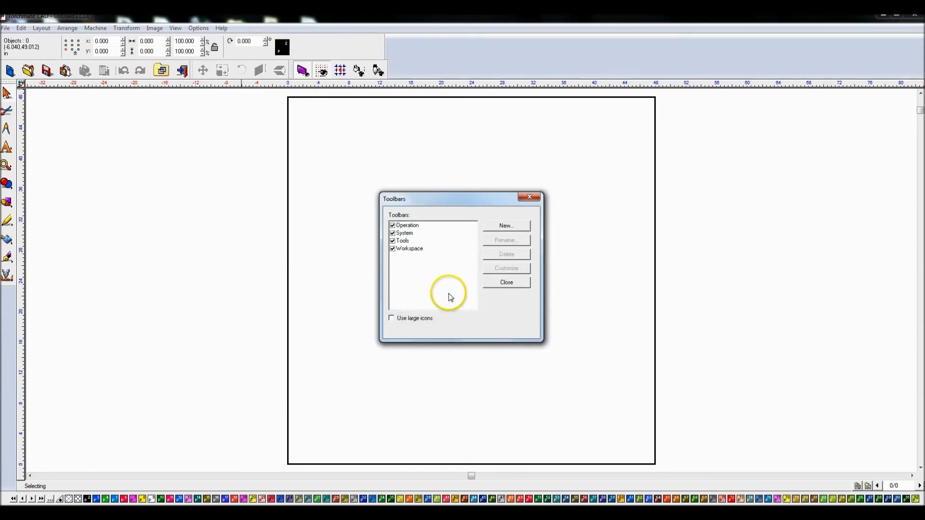
left_click(507, 283)
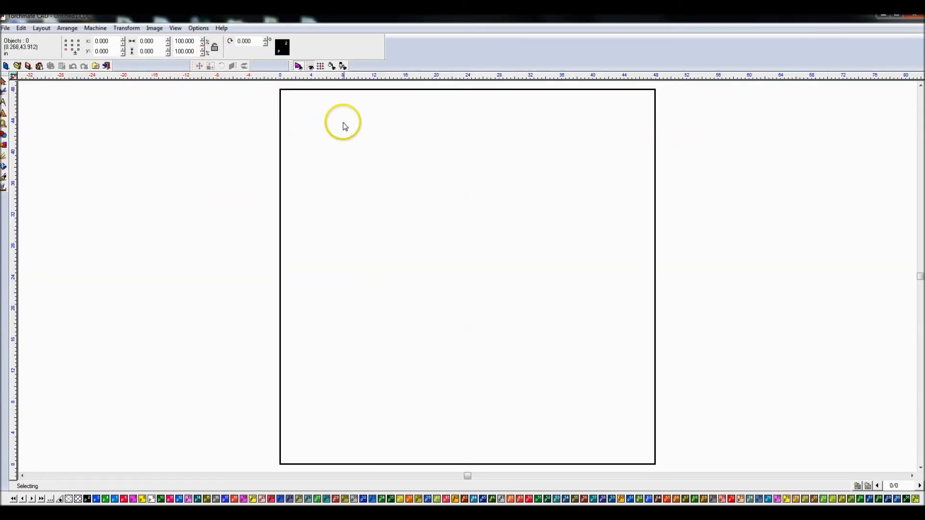
Step: Uncheck Options > Grid > Show Grid As Lines so the grid shows as crosses
scroll(365, 107, "up", 3)
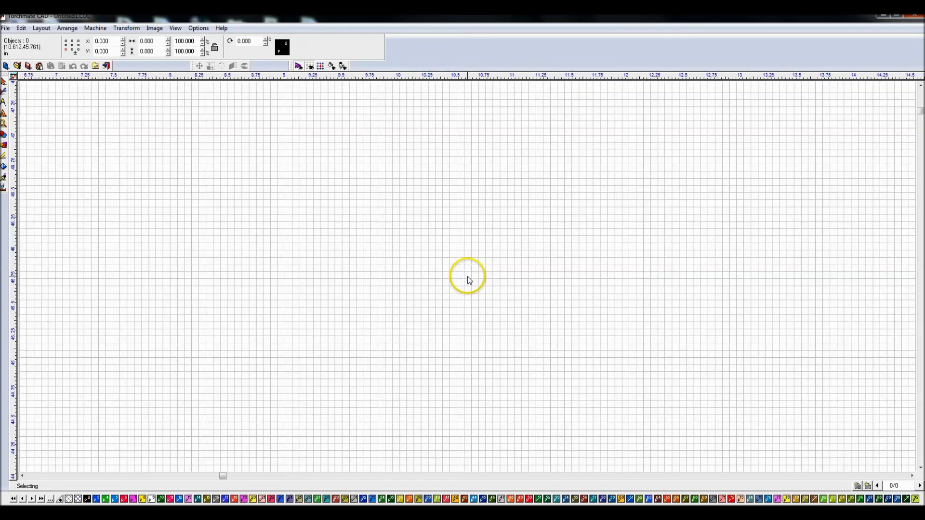
scroll(417, 248, "up", 2)
scroll(466, 276, "up", 2)
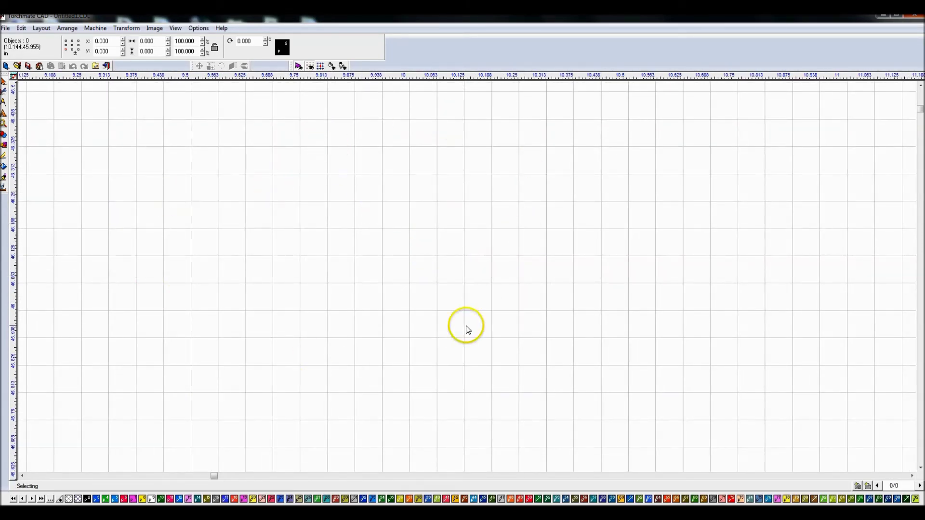
scroll(467, 275, "down", 4)
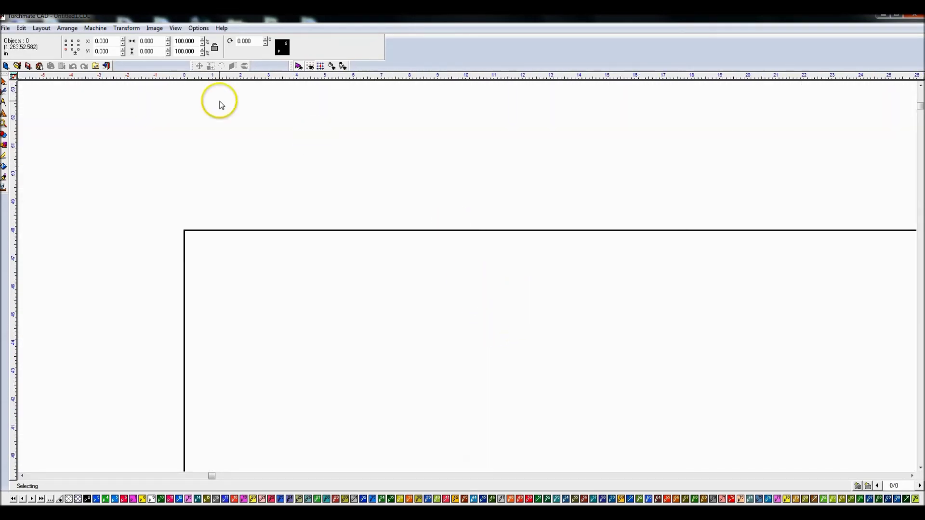
left_click(197, 29)
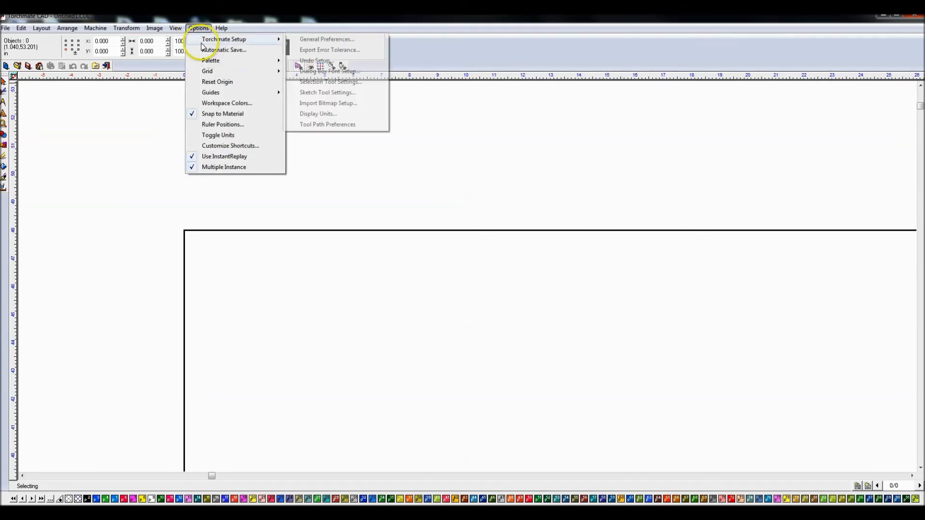
mouse_move(213, 60)
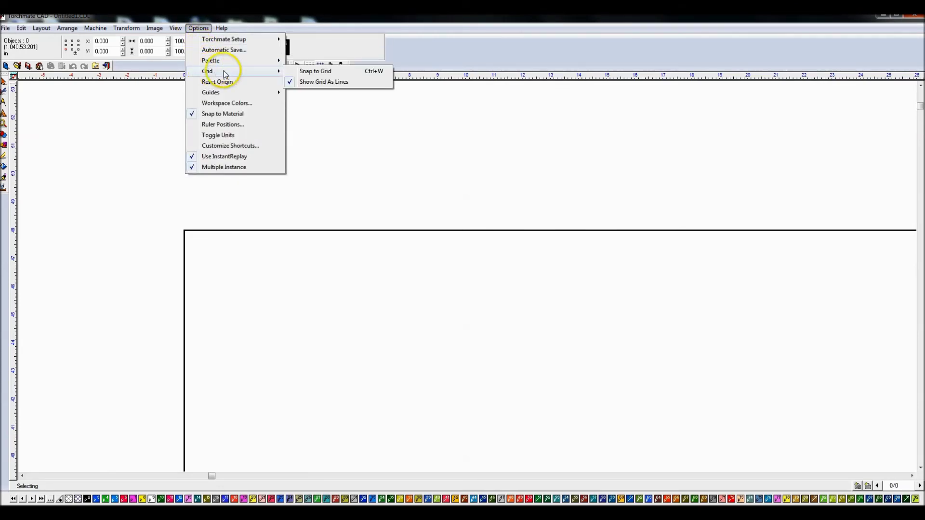
left_click(323, 83)
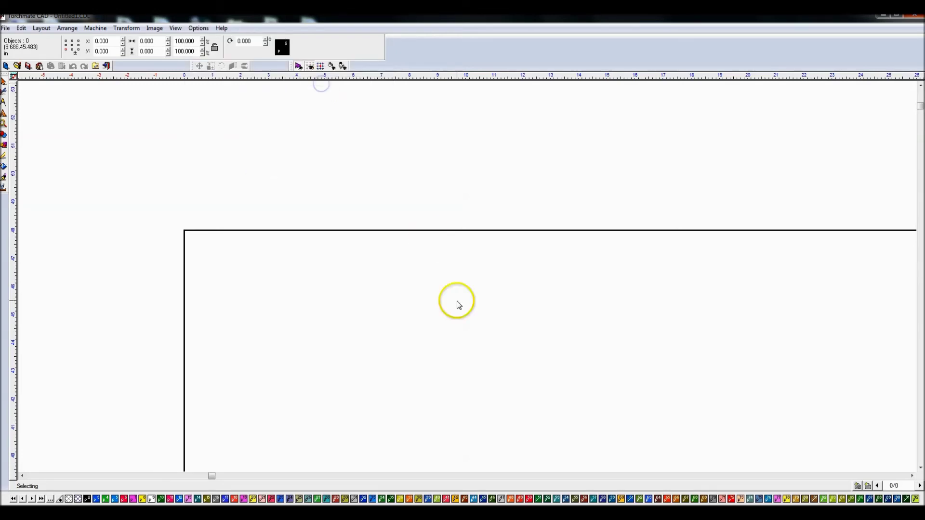
Step: Zoom in and out to check the cross grid, then close Torchmate CAD
scroll(467, 276, "up", 2)
scroll(467, 278, "up", 3)
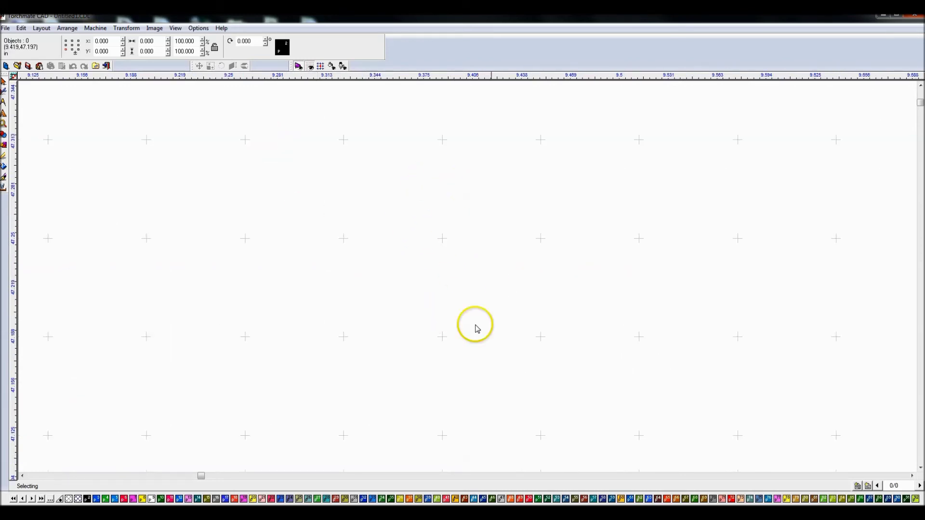
scroll(468, 275, "down", 5)
scroll(467, 279, "down", 3)
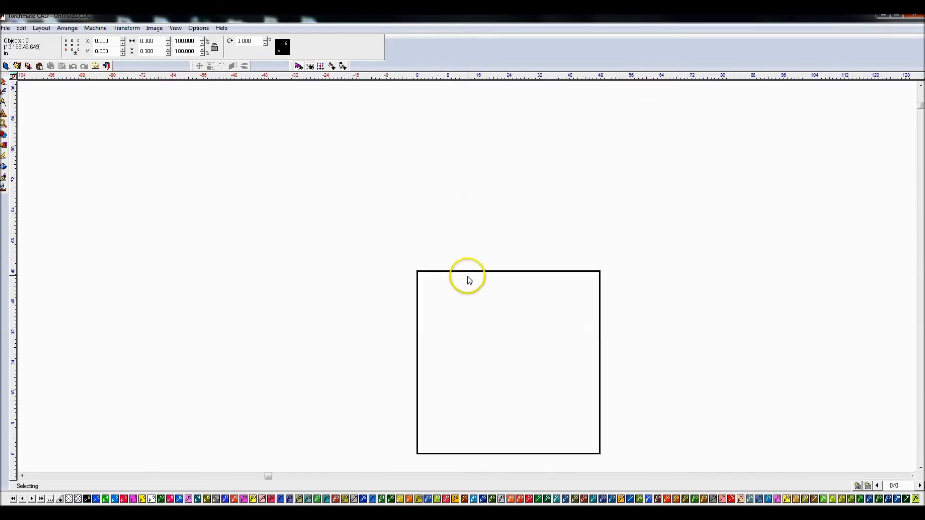
scroll(469, 276, "up", 2)
scroll(469, 280, "down", 1)
scroll(470, 281, "down", 1)
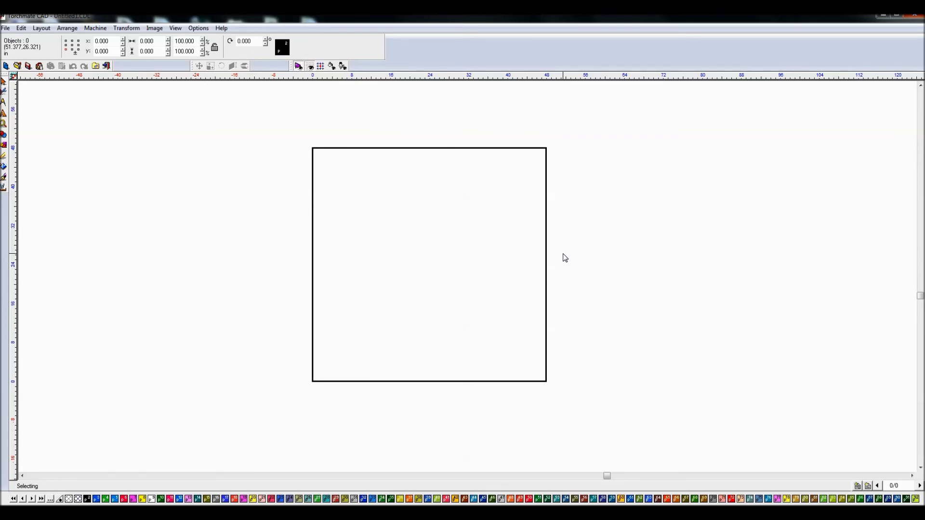
left_click(914, 15)
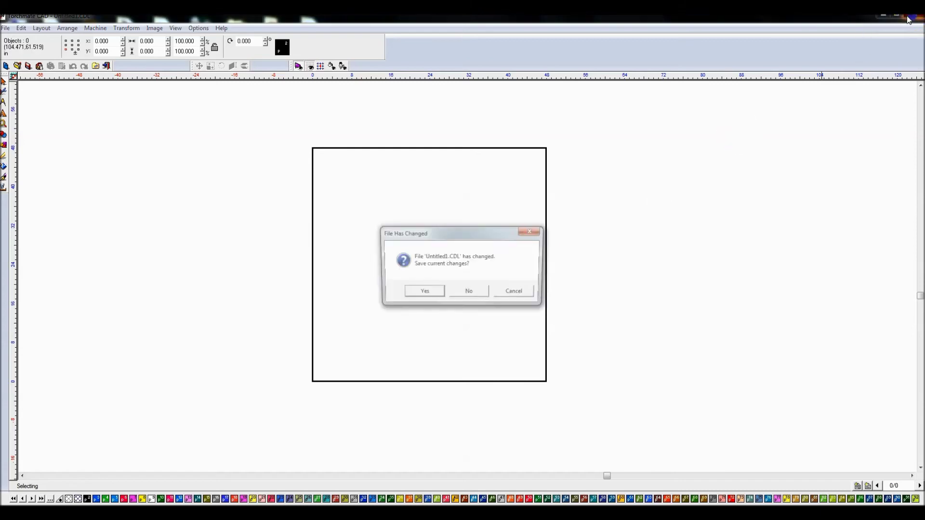
Step: Discard Untitled1.CDL changes and merge torchmate_backup.reg into the registry, confirming Yes and OK
left_click(480, 295)
left_click(95, 240)
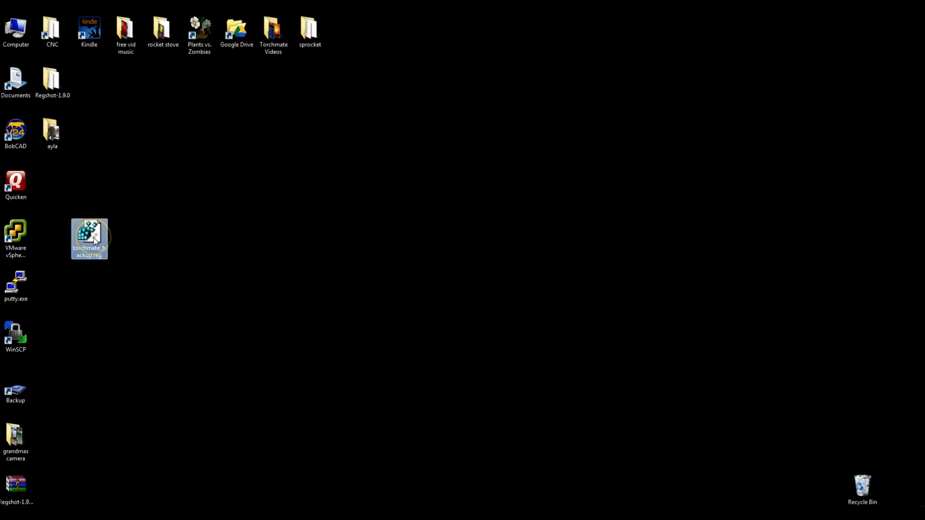
double_click(93, 237)
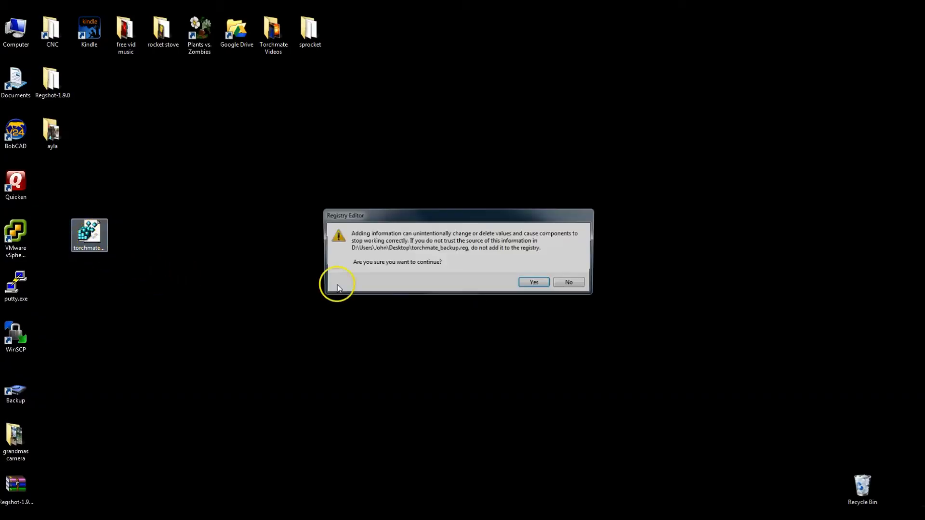
left_click(546, 287)
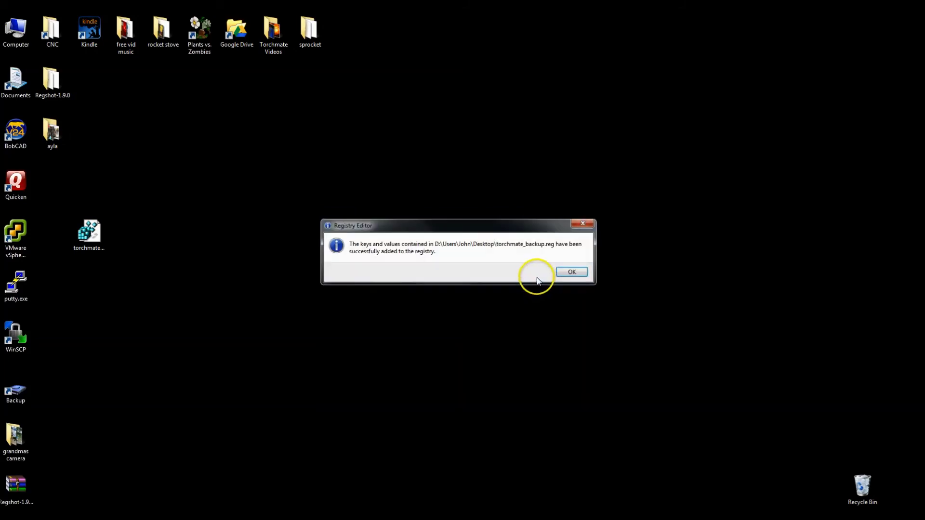
left_click(570, 273)
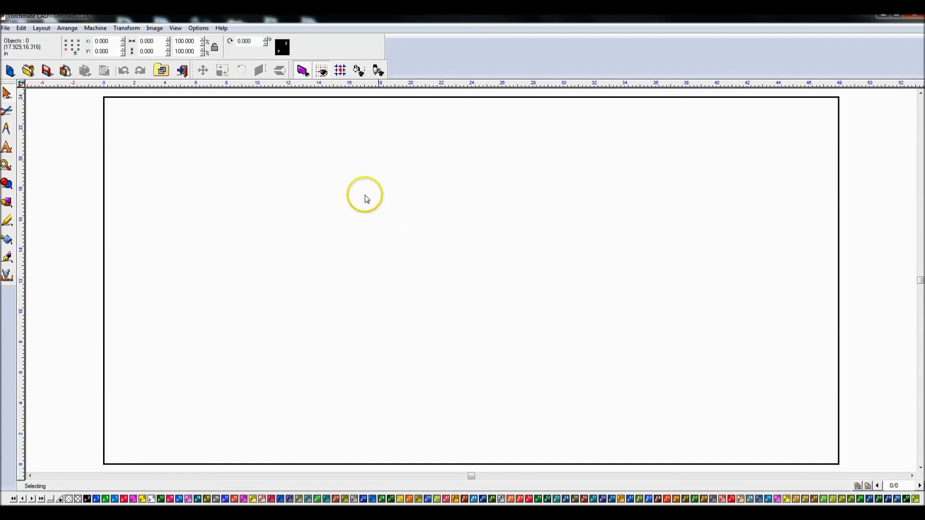
Step: Re-enable Options > Grid > Show Grid As Lines, zooming in and out to check
scroll(337, 164, "up", 3)
scroll(472, 284, "up", 4)
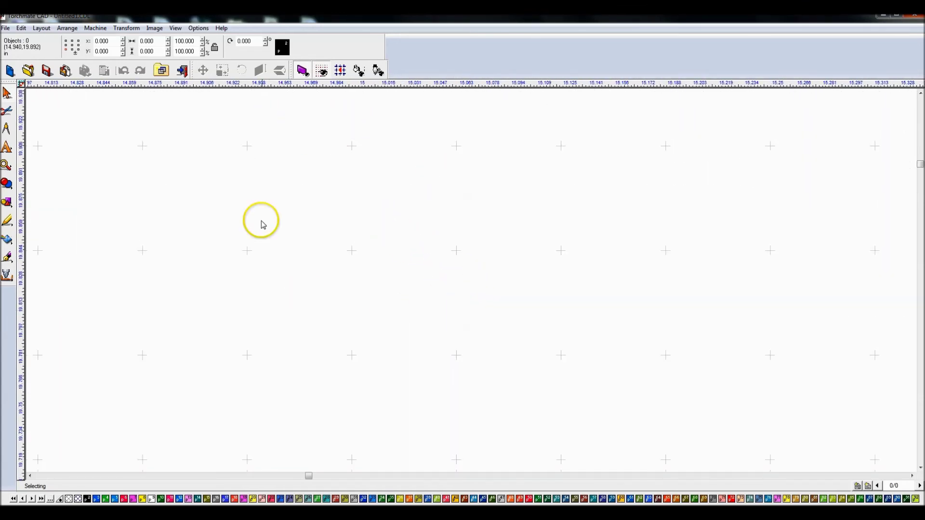
left_click(175, 29)
mouse_move(192, 29)
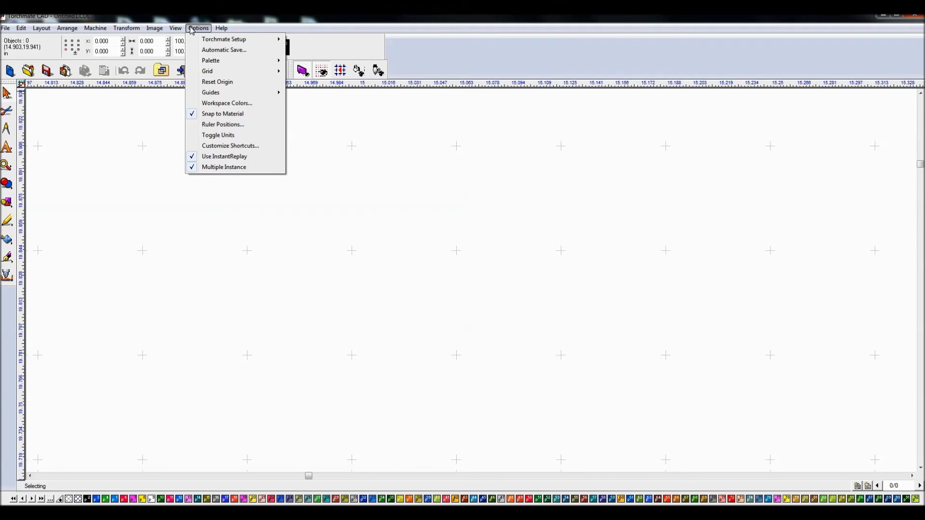
left_click(202, 73)
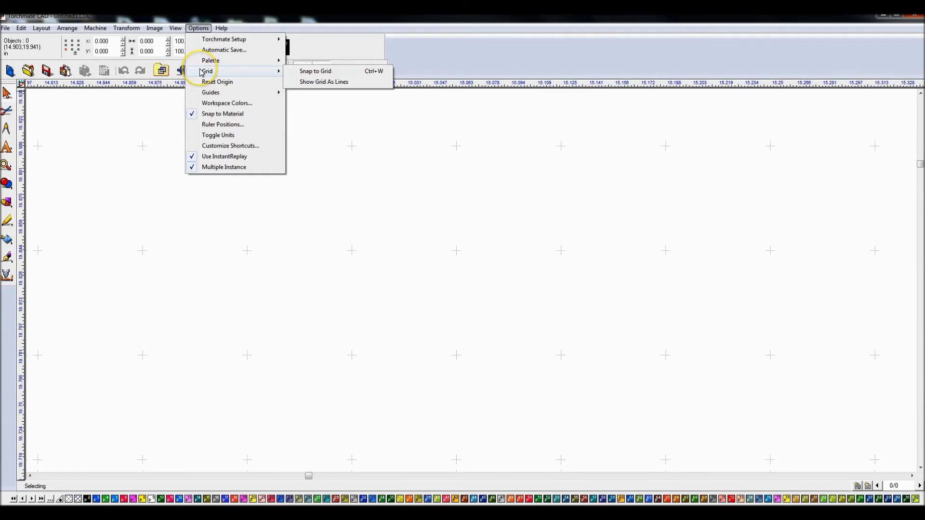
left_click(316, 82)
left_click(396, 209)
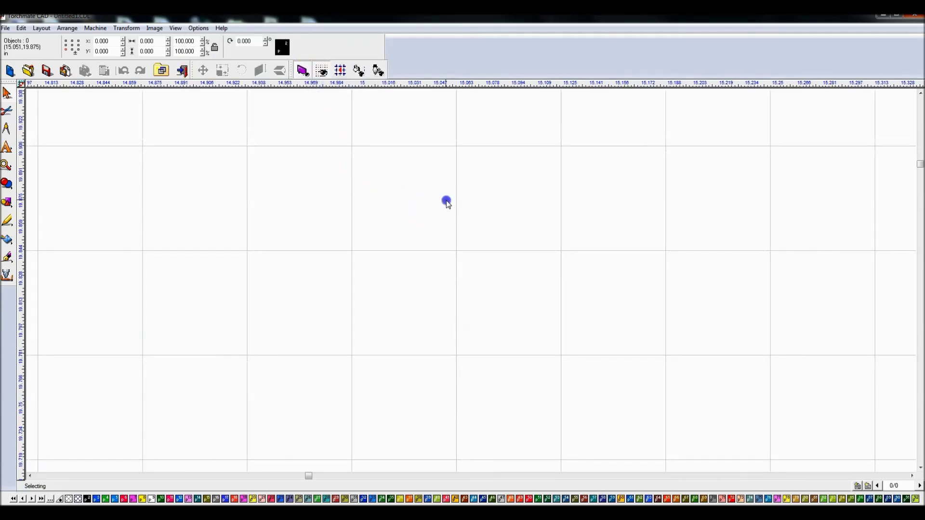
scroll(470, 282, "down", 10)
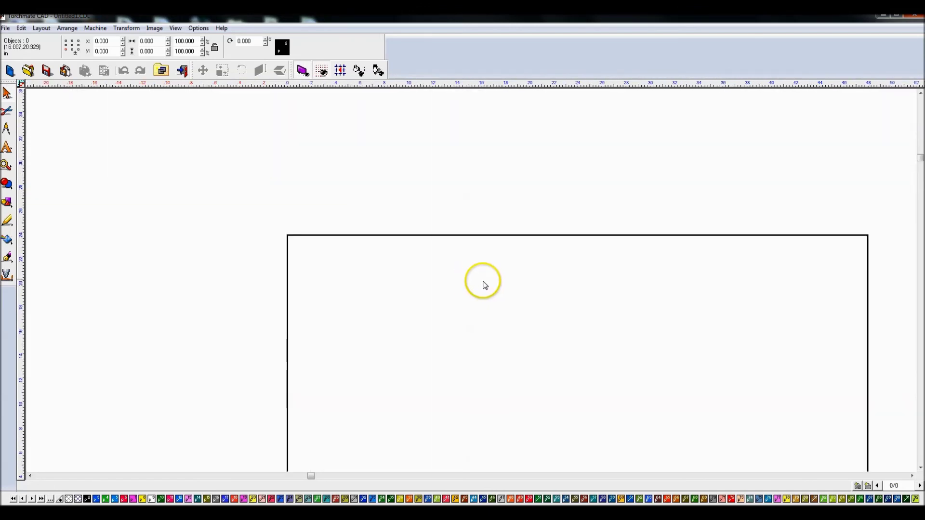
scroll(556, 323, "up", 2)
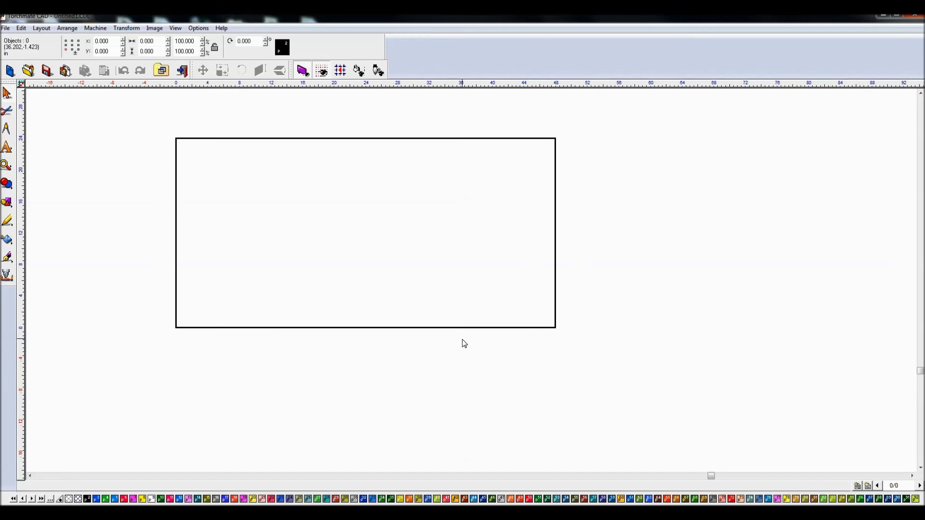
Step: Close Torchmate CAD and import torchmate_backup.reg into the registry, confirming Yes and OK
left_click(911, 19)
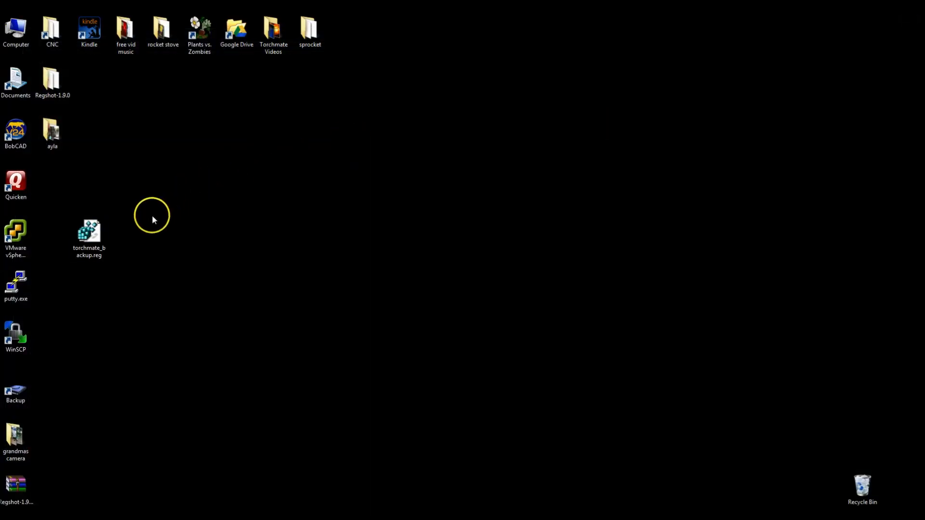
double_click(88, 232)
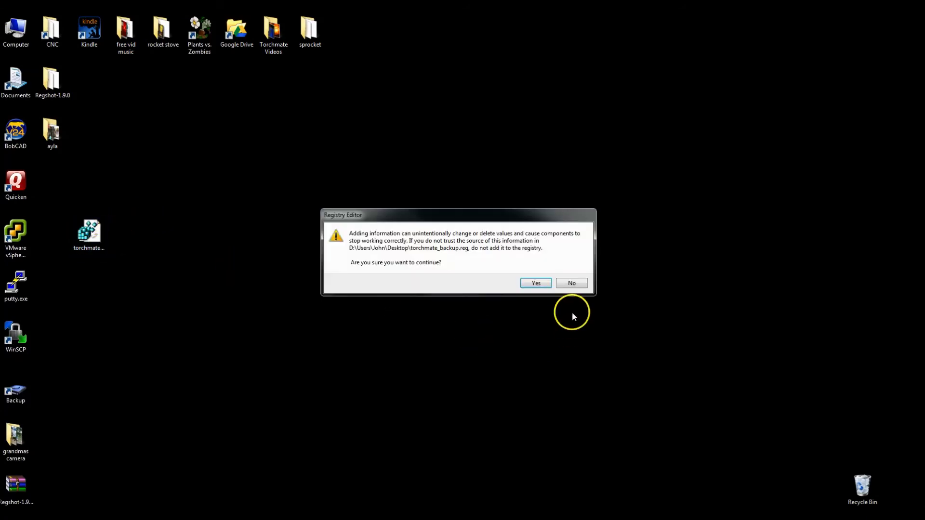
left_click(536, 283)
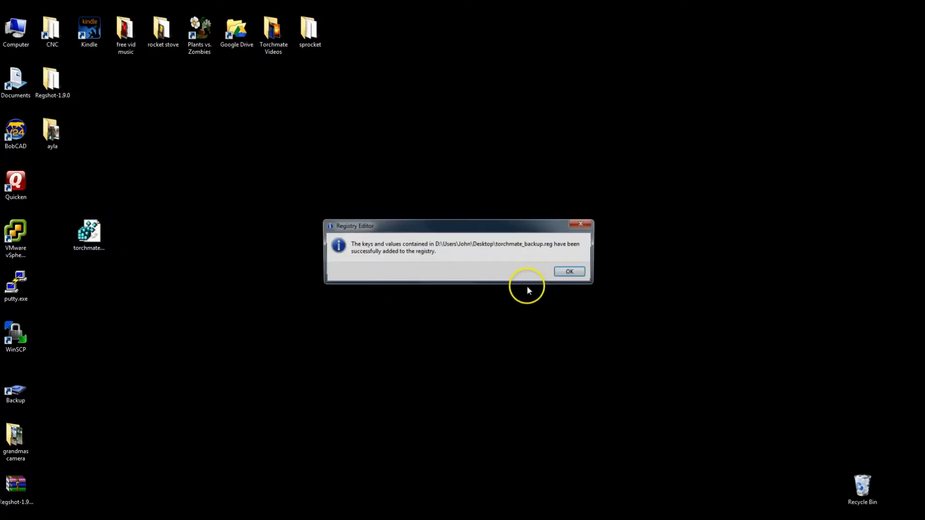
left_click(563, 271)
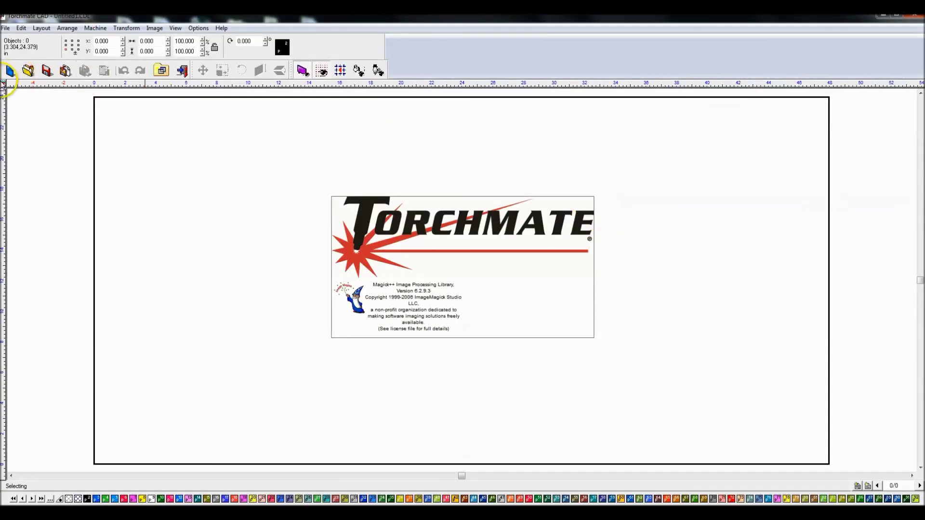
Step: Show the Tools toolbar again via View > Toolbars > Tools
left_click(175, 28)
mouse_move(200, 210)
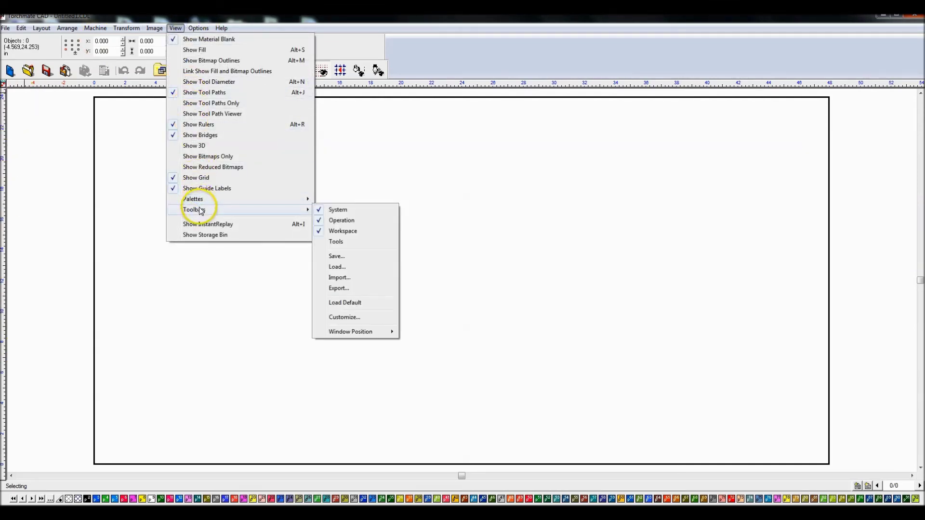
left_click(354, 241)
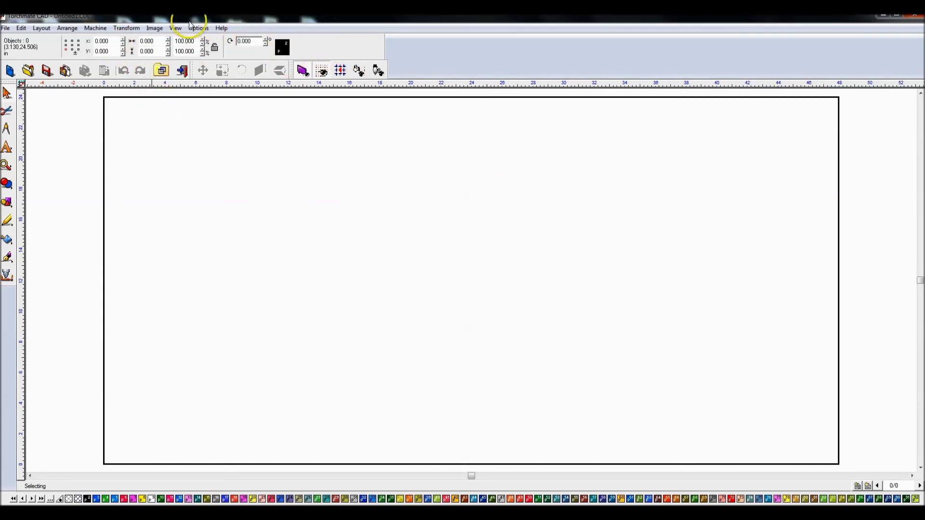
left_click(20, 29)
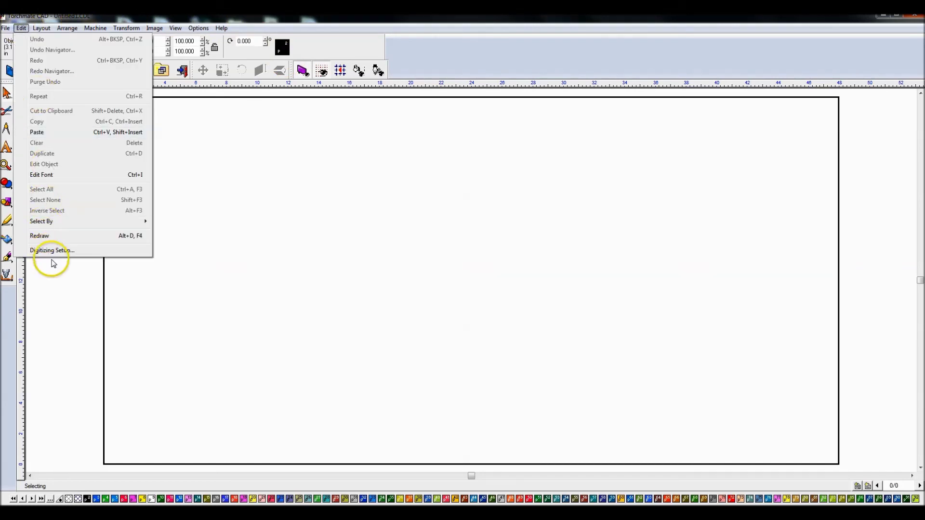
Step: Set the material size to a 48 × 48 inch square
mouse_move(41, 29)
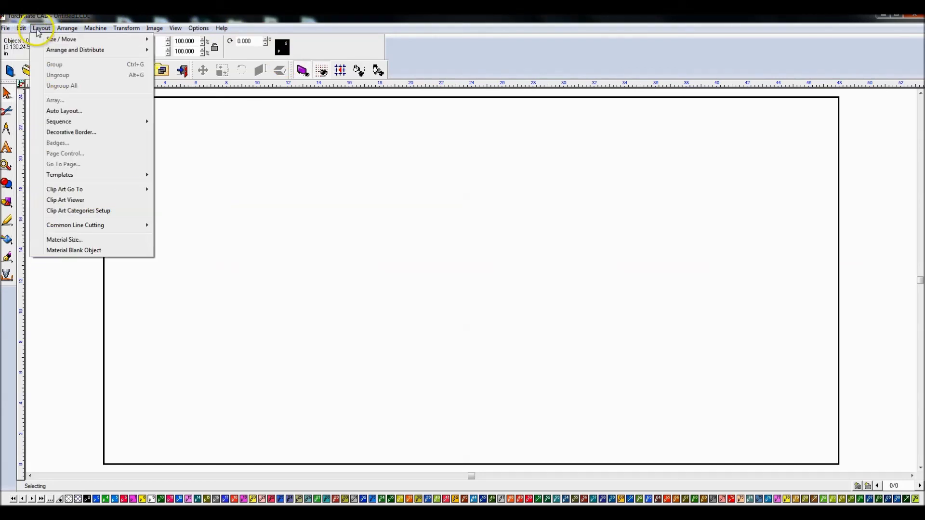
left_click(68, 240)
double_click(185, 273)
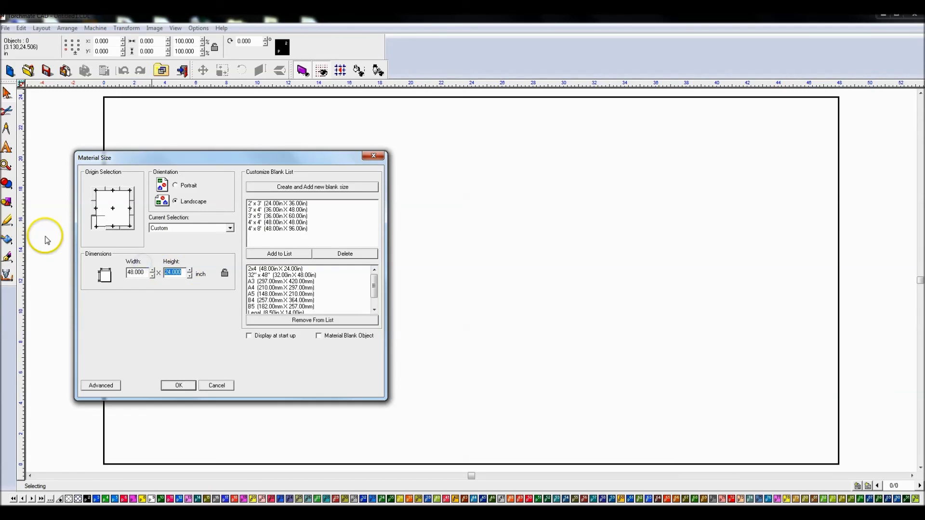
left_click(183, 385)
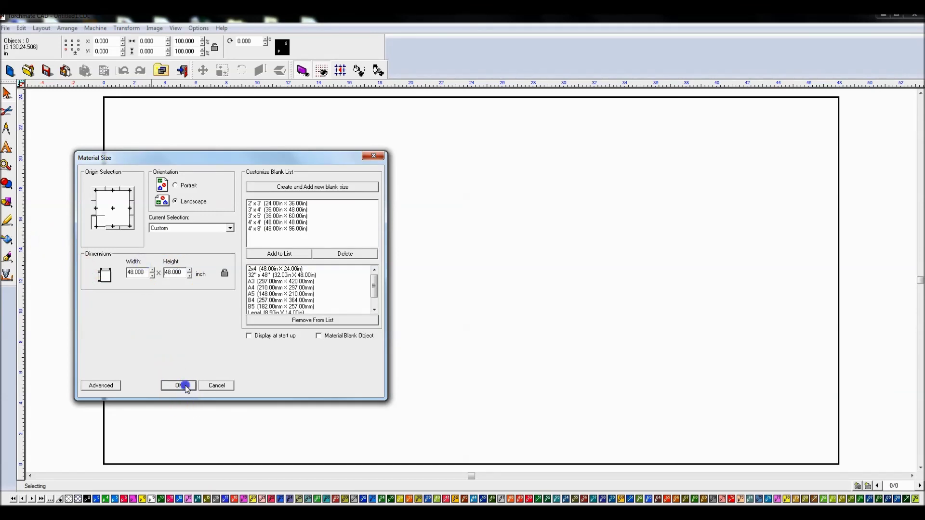
Step: Turn off Use large icons in the toolbar Customize settings
left_click(176, 28)
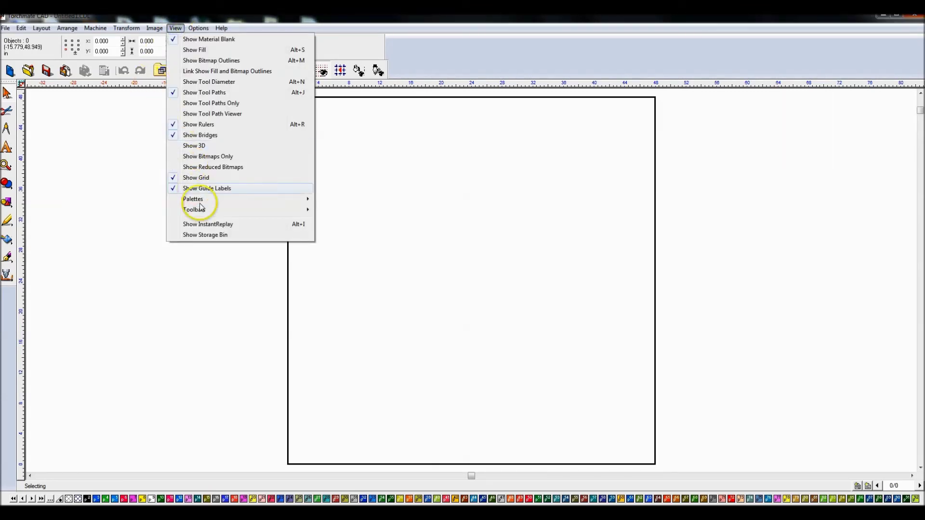
mouse_move(238, 212)
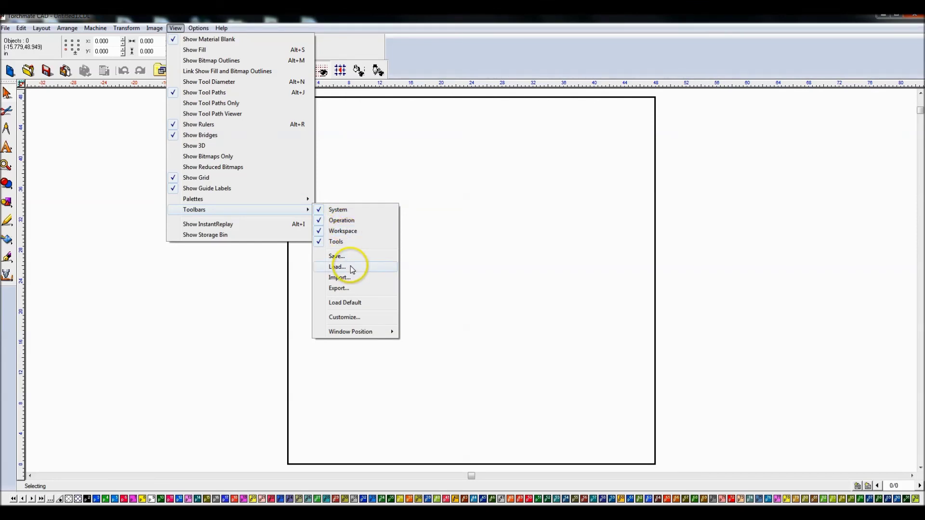
left_click(346, 317)
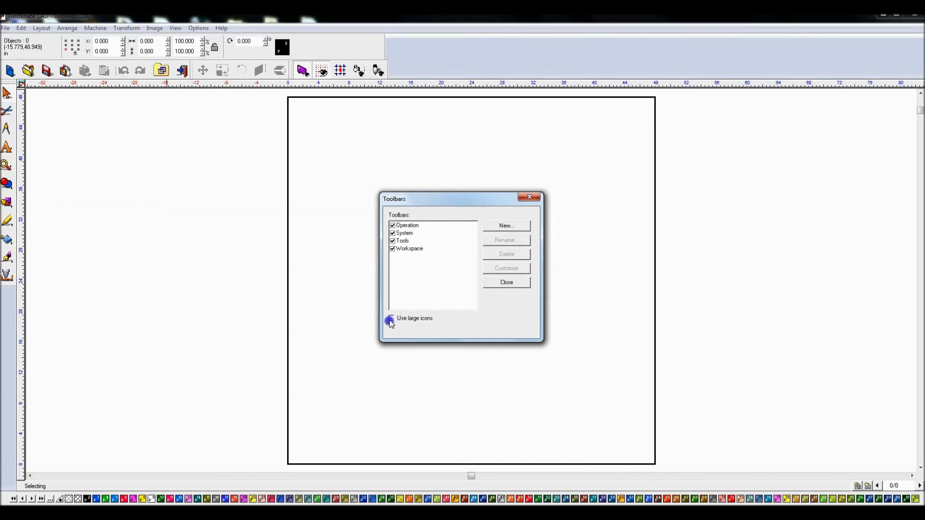
left_click(390, 321)
left_click(506, 282)
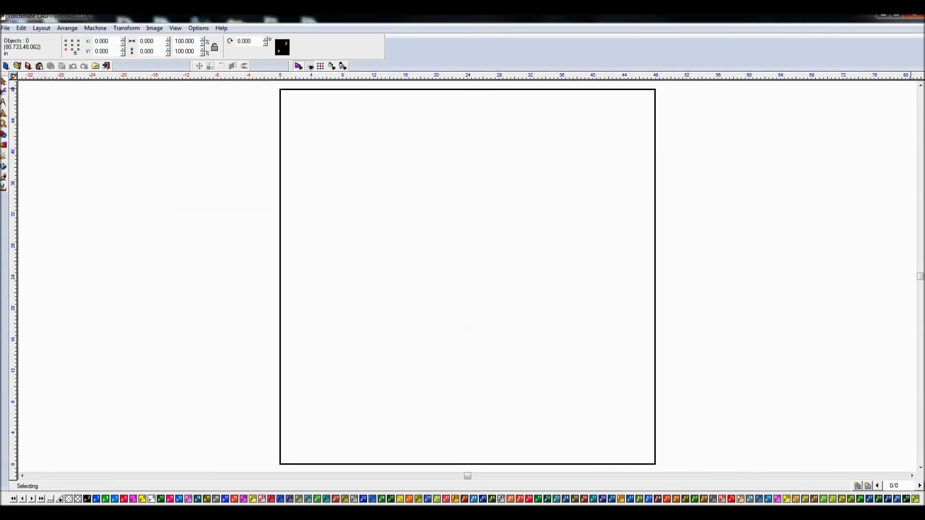
Step: Exit Torchmate CAD without saving the untitled drawing and move the backup file icon higher on the desktop
left_click(914, 14)
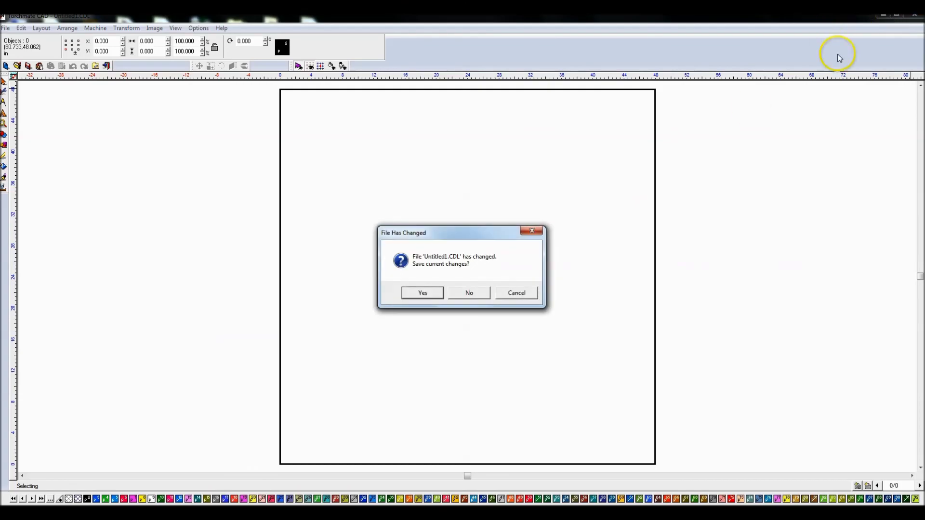
left_click(469, 291)
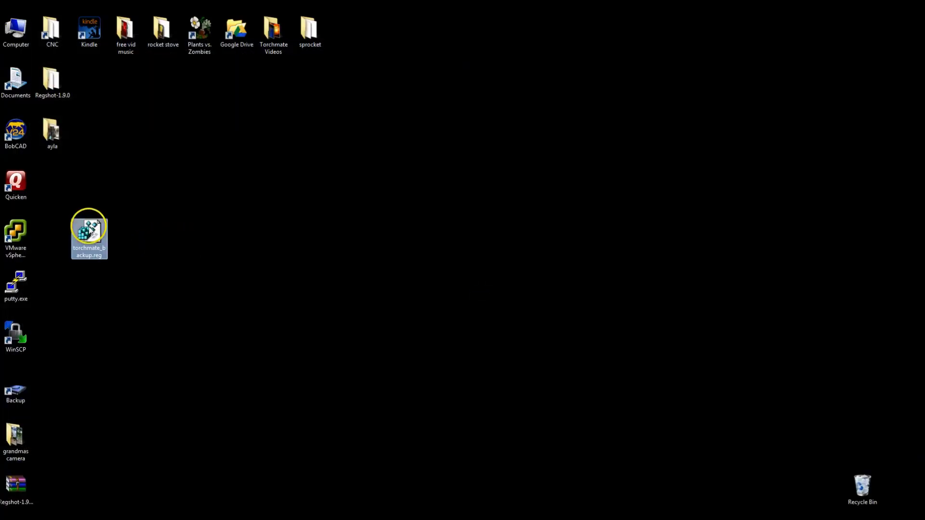
left_click_drag(89, 232, 88, 186)
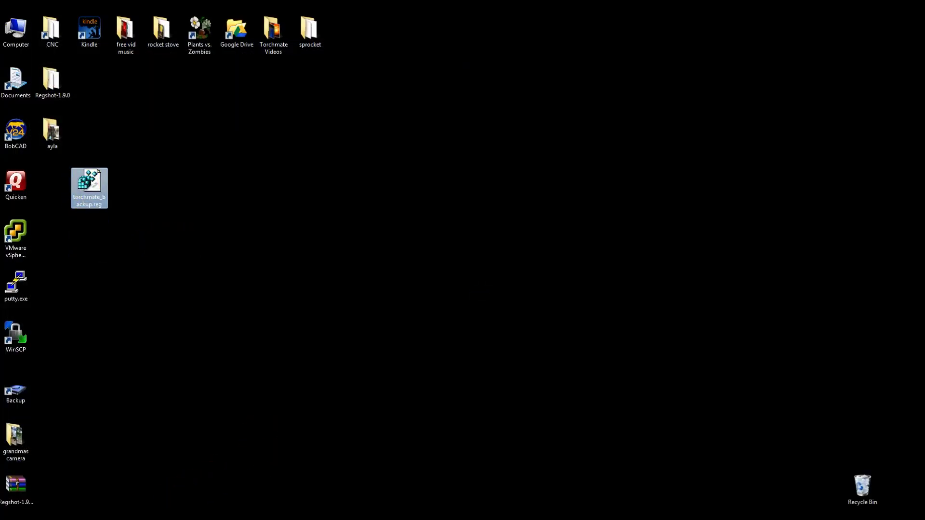
left_click(167, 496)
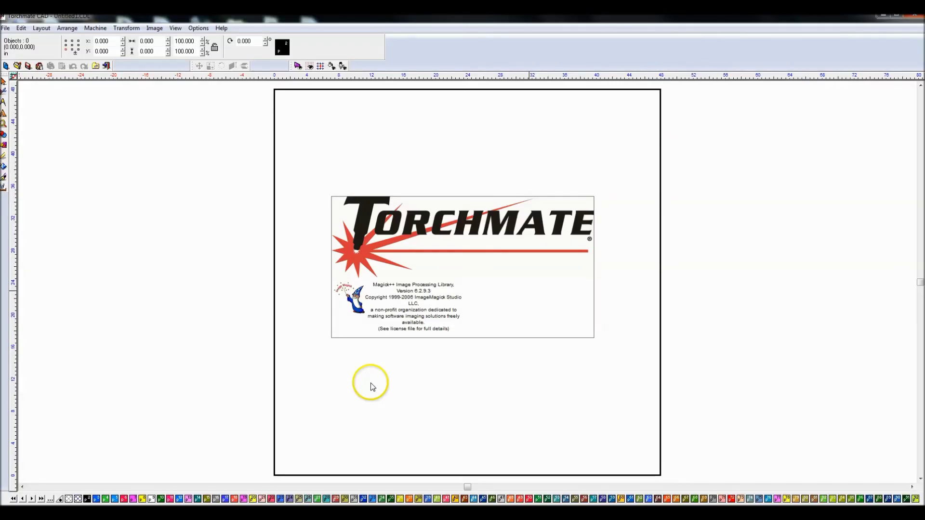
left_click(909, 18)
Step: Re-import torchmate_backup.reg into the registry, confirming the merge and dismissing the success message
double_click(89, 183)
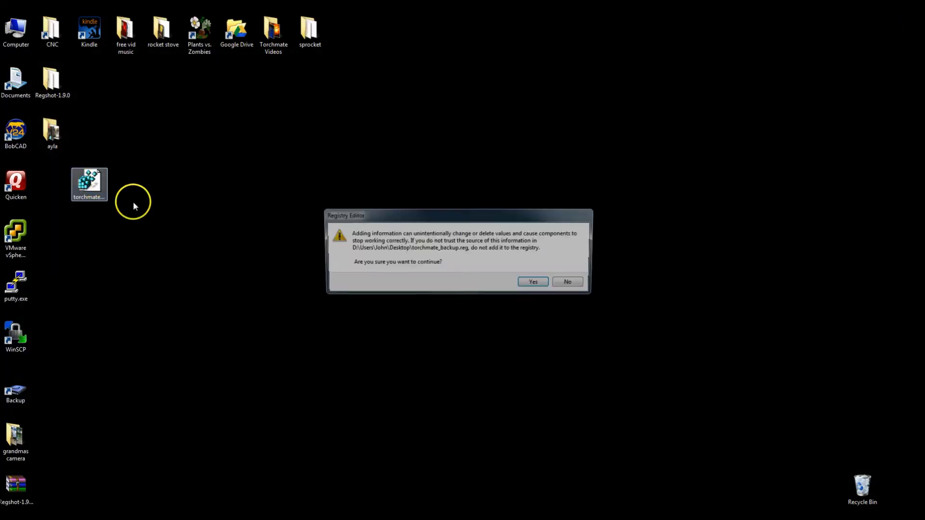
left_click(539, 283)
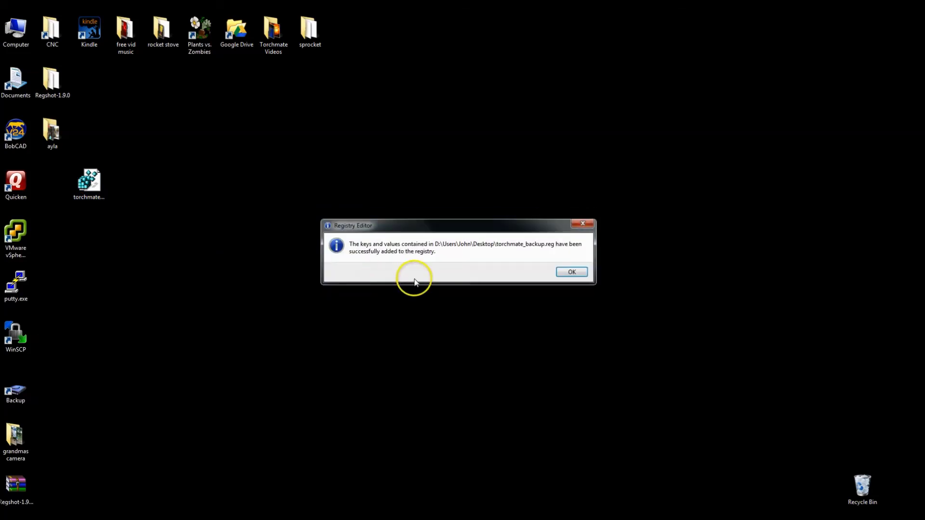
left_click(575, 271)
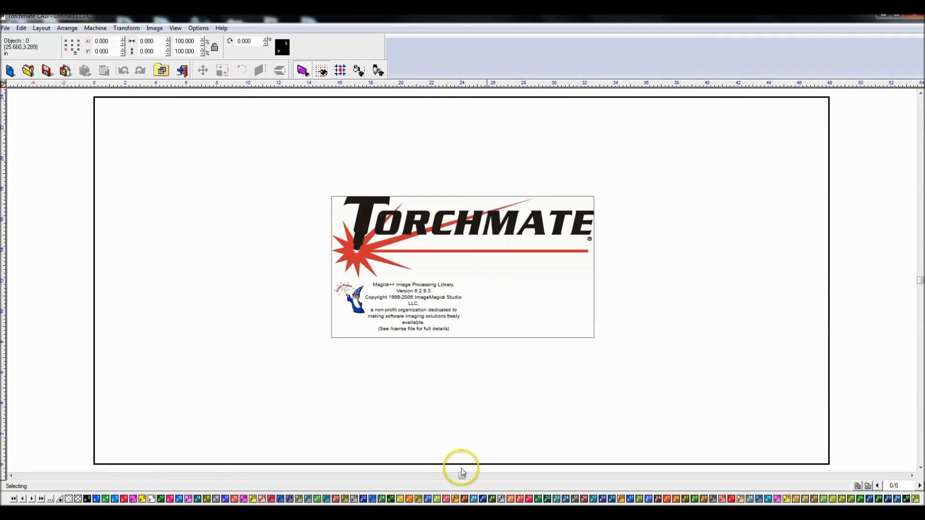
Step: Turn the Tools toolbar back on from View > Toolbars
left_click(182, 29)
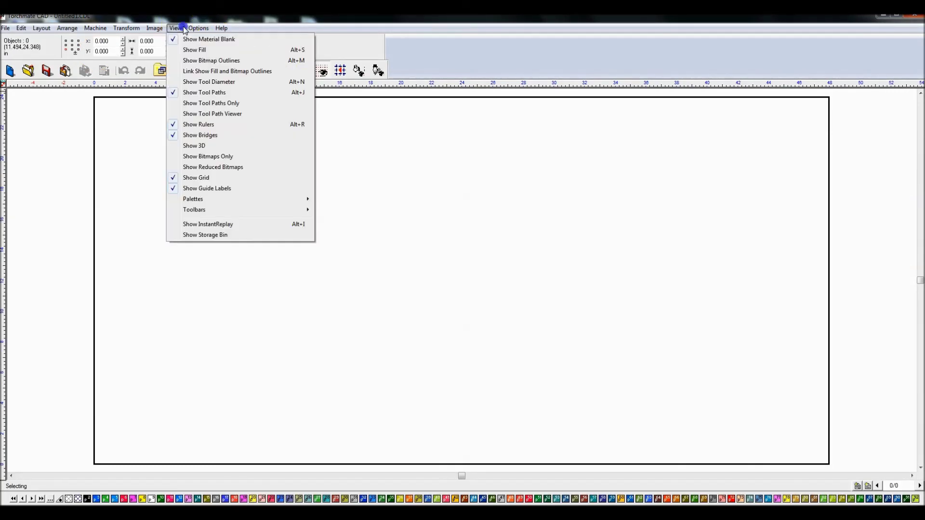
mouse_move(199, 27)
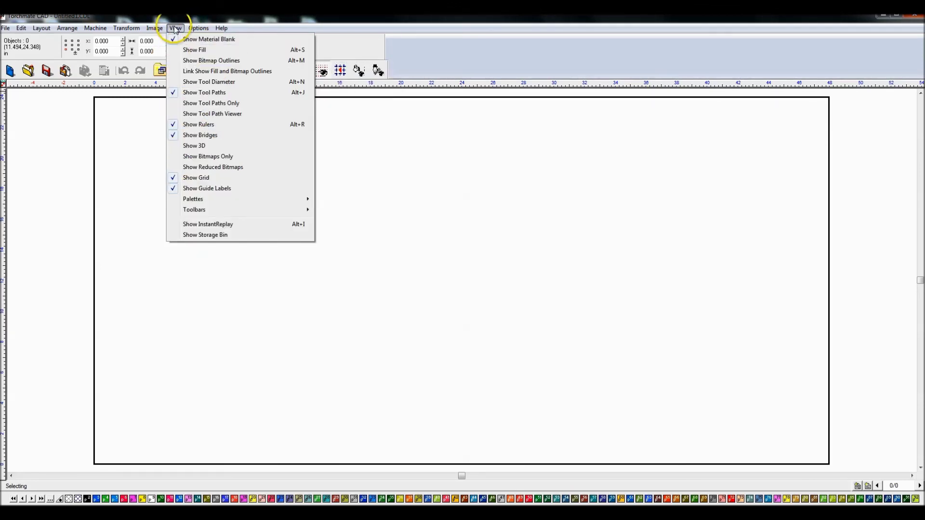
mouse_move(284, 208)
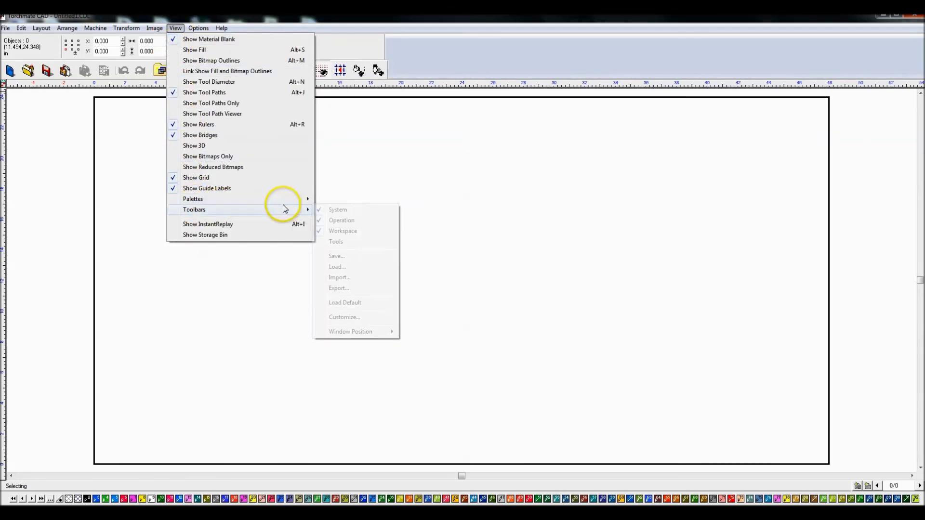
left_click(336, 241)
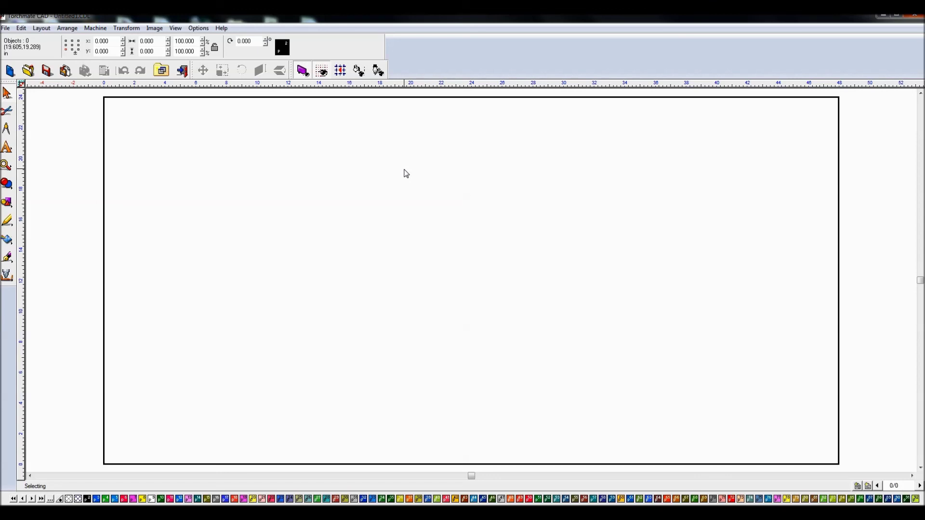
left_click(479, 154)
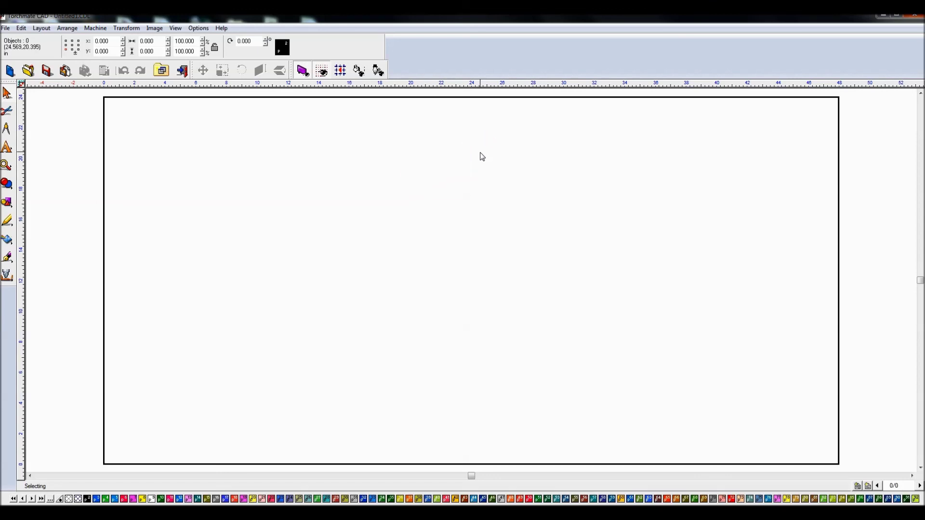